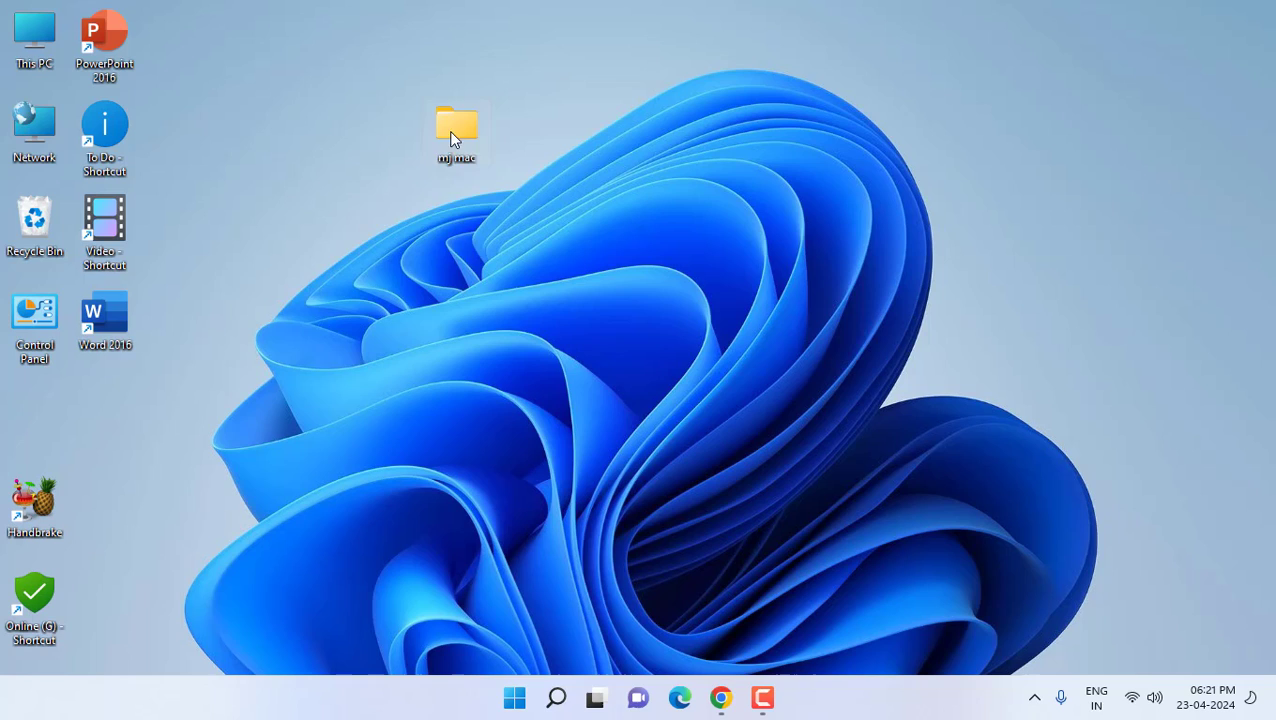
Step: Drag the mj mac folder slightly lower on the desktop
{"action": "left_click_drag", "start_coordinate": [452, 242], "coordinate": [455, 245]}
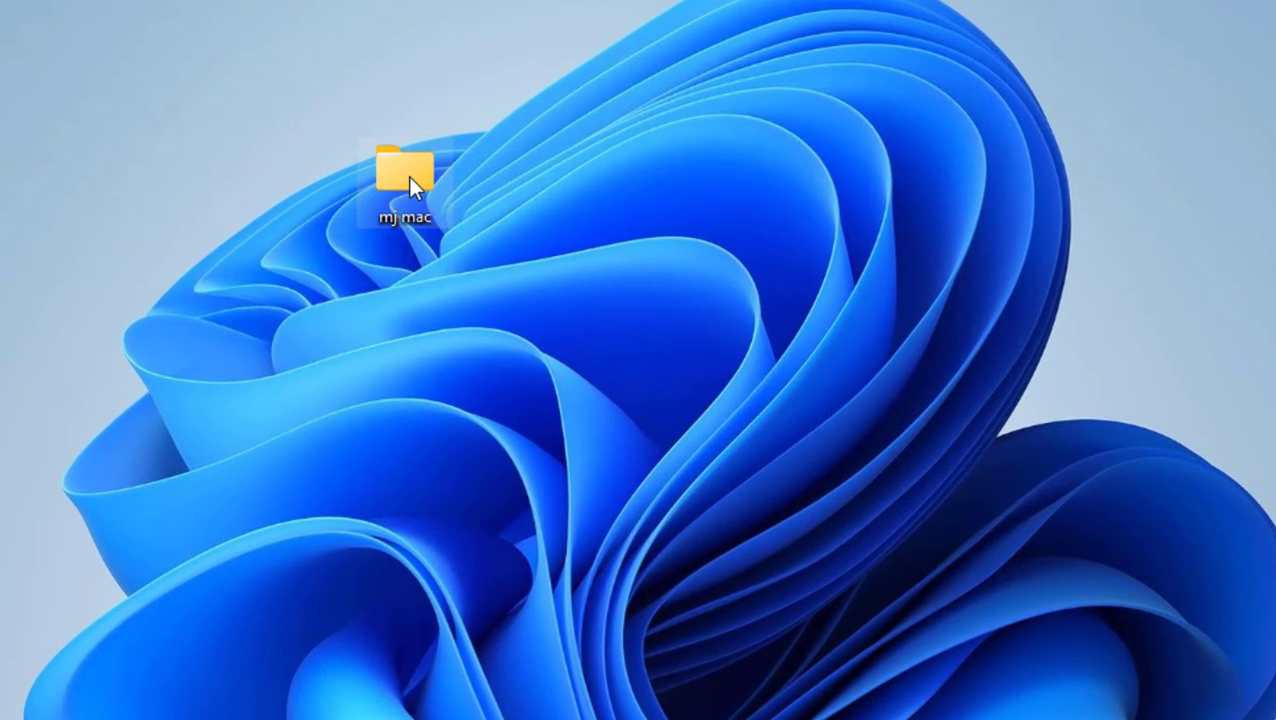
Step: Enable Advanced Sharing for the mj mac folder and bring up its share permissions
{"action": "right_click", "coordinate": [409, 176]}
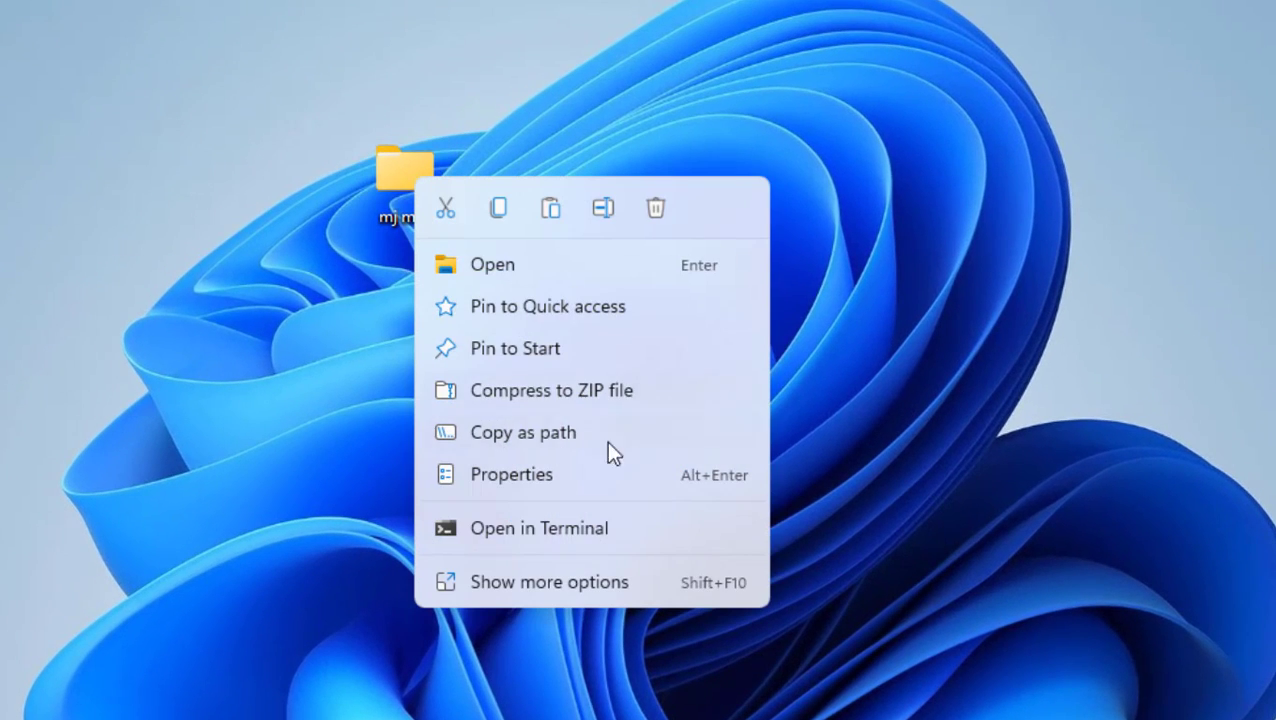
{"action": "left_click", "coordinate": [532, 474]}
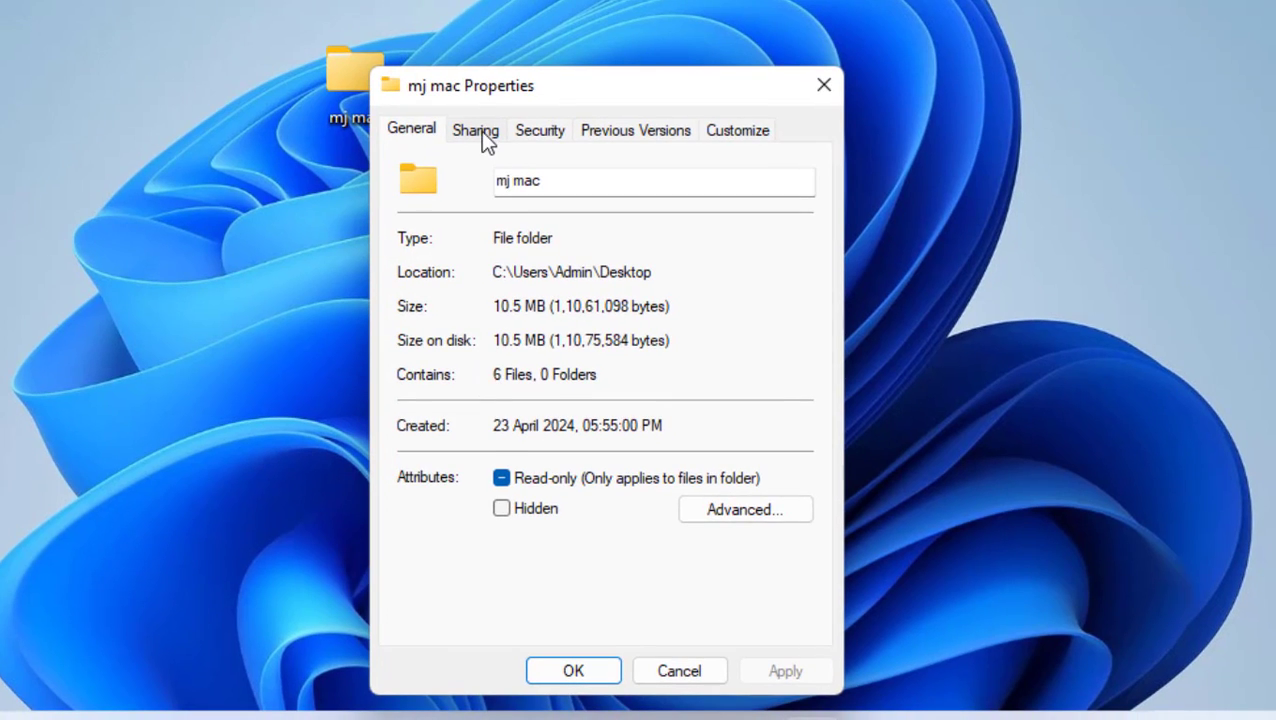
{"action": "left_click", "coordinate": [480, 131]}
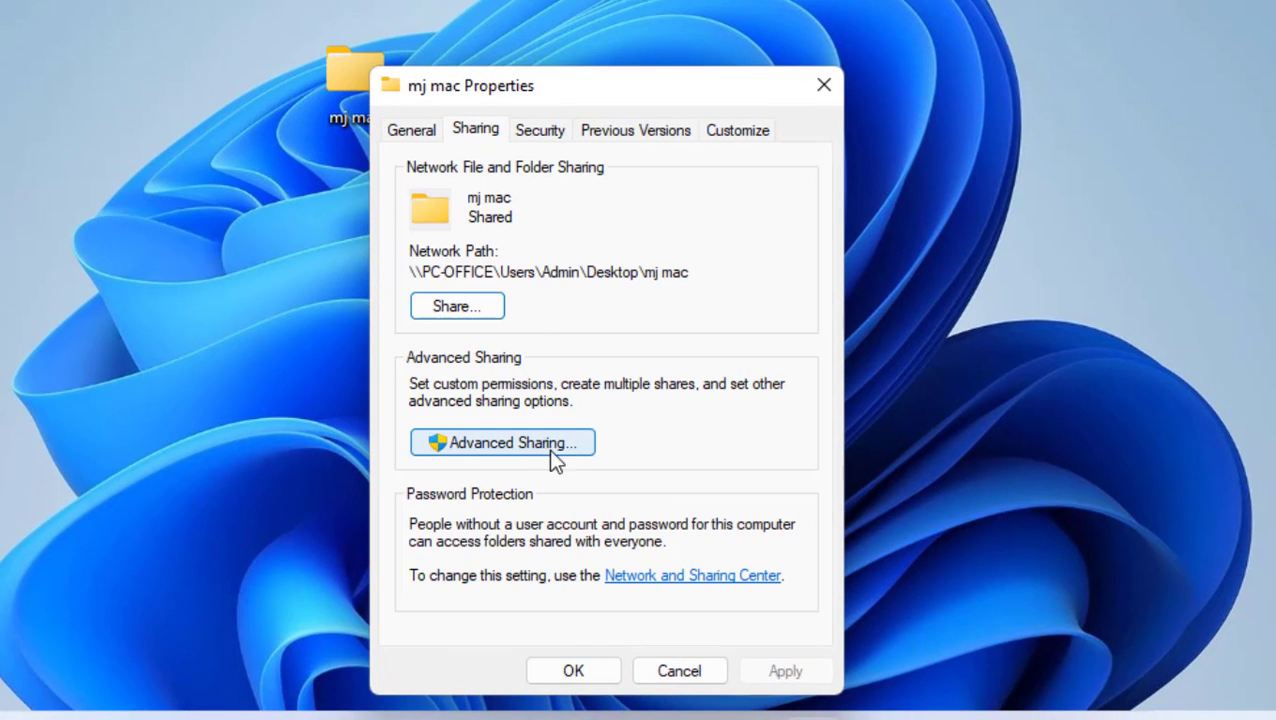
{"action": "left_click", "coordinate": [500, 445]}
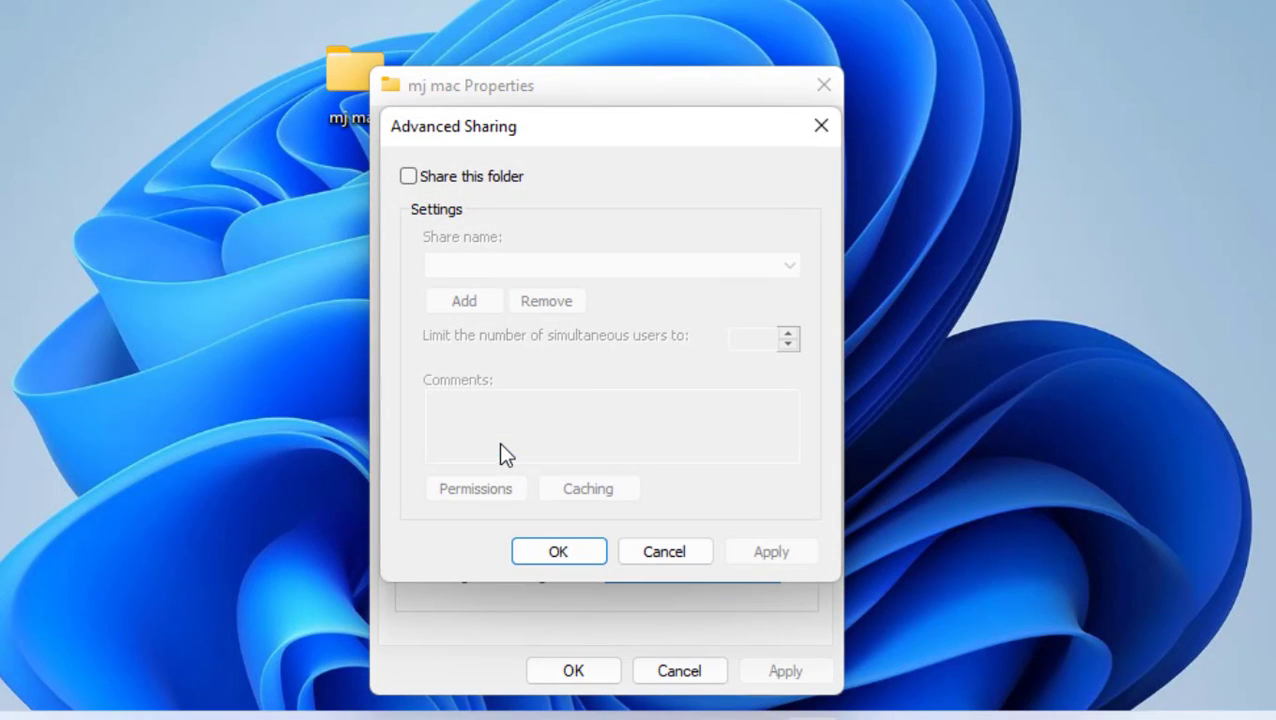
{"action": "left_click", "coordinate": [408, 176]}
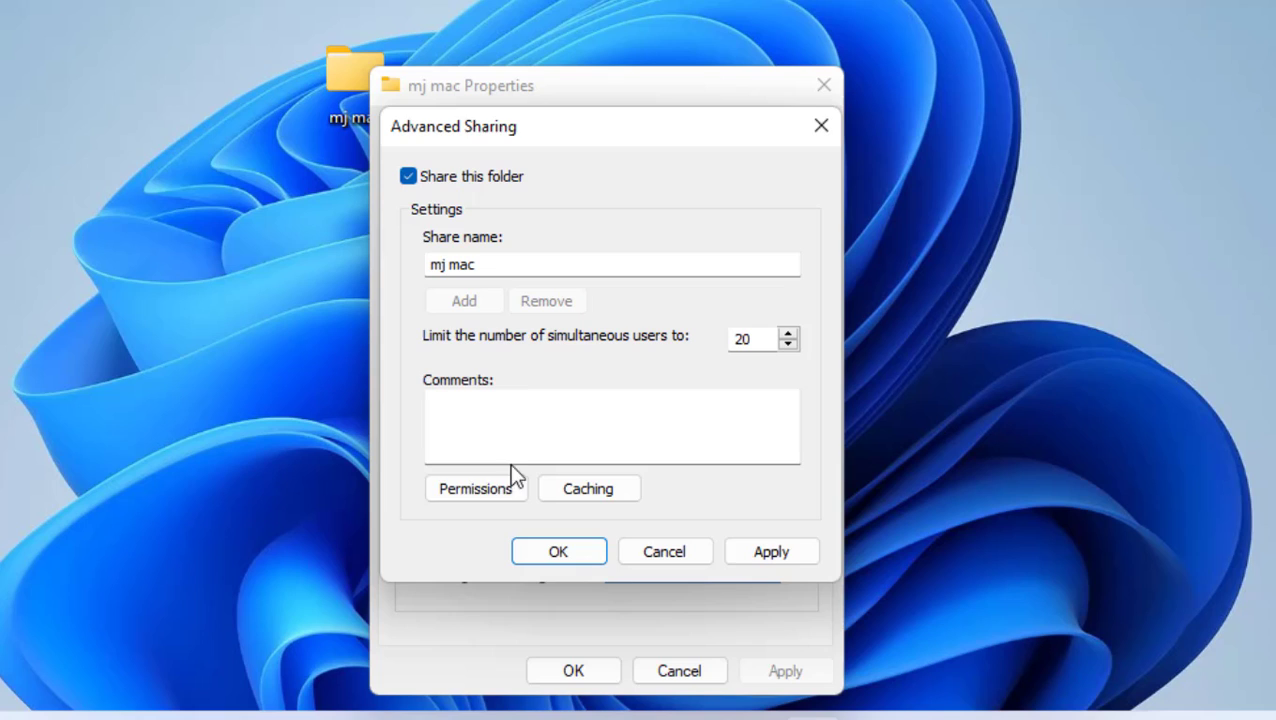
{"action": "left_click", "coordinate": [480, 489]}
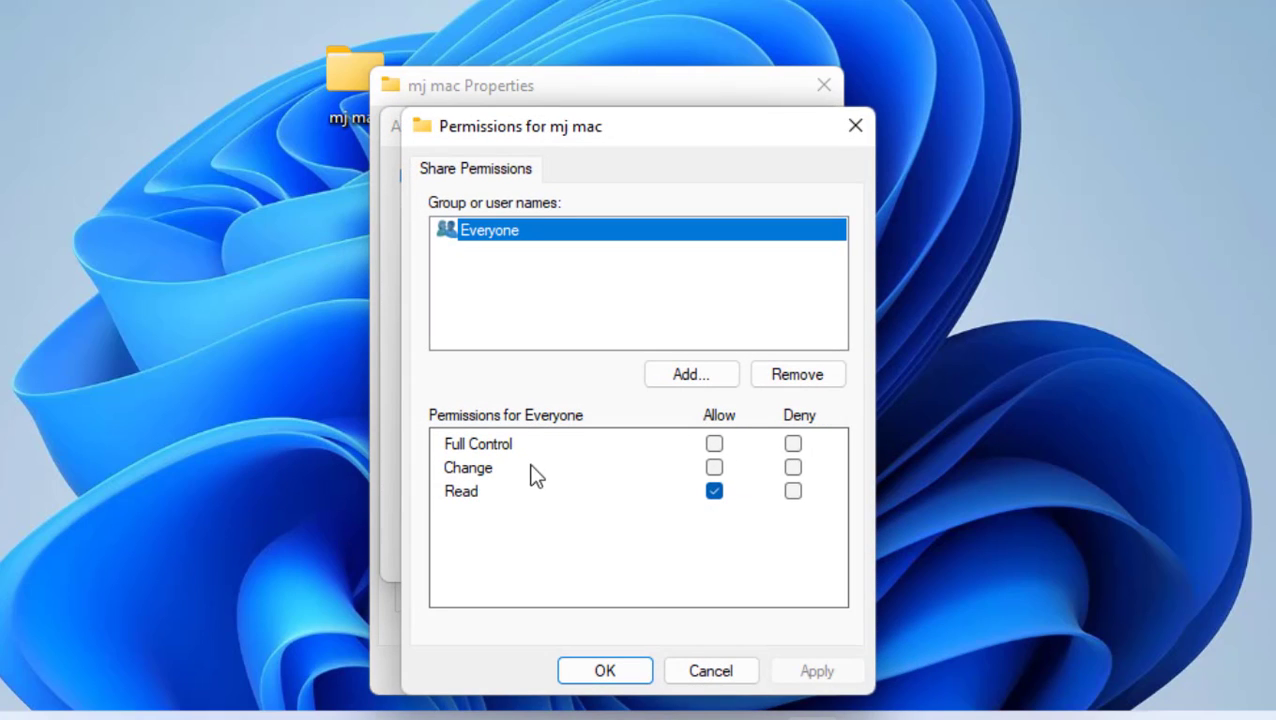
Step: Grant Everyone Full Control on the mj mac share and apply it
{"action": "left_click", "coordinate": [715, 447]}
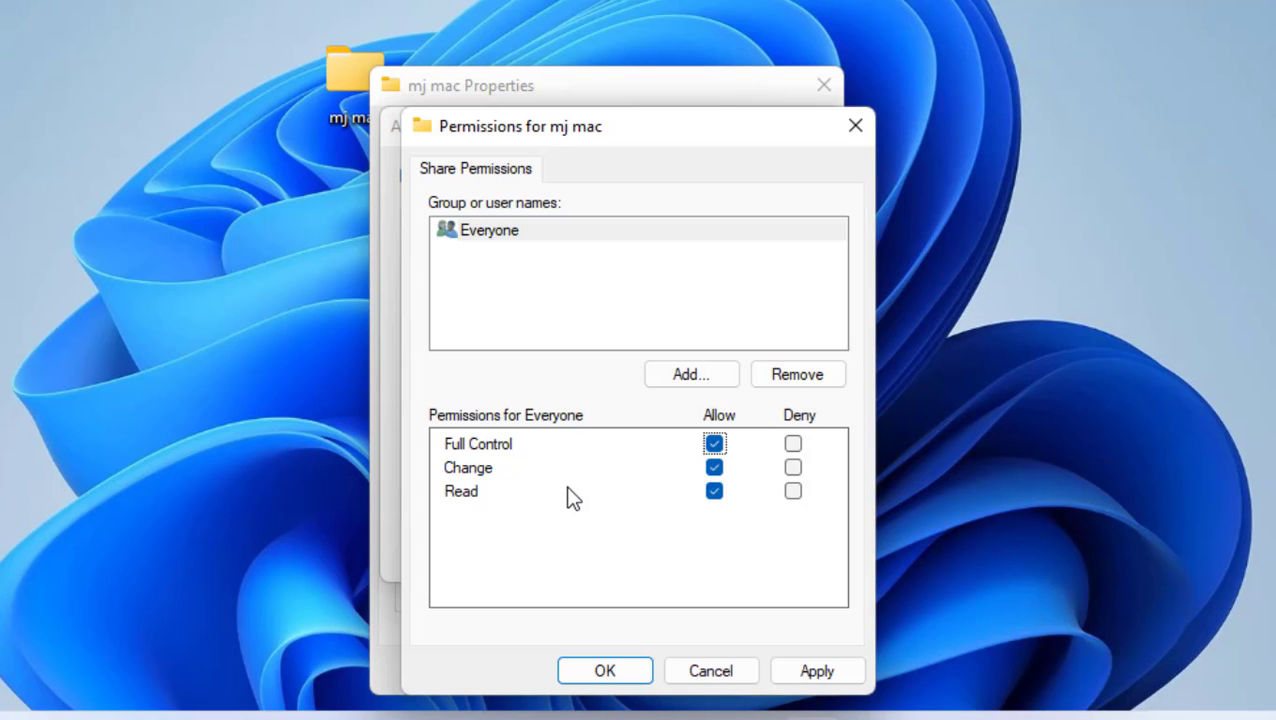
{"action": "left_click", "coordinate": [714, 444]}
{"action": "left_click", "coordinate": [716, 468]}
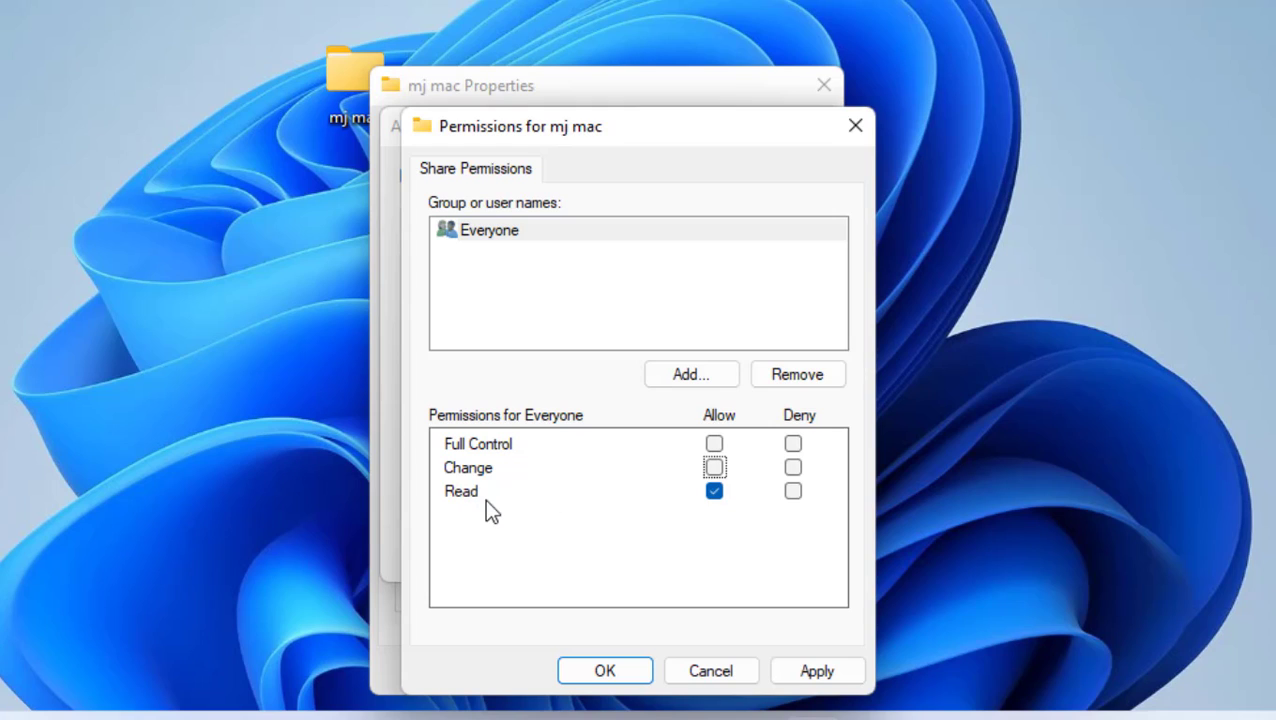
{"action": "left_click", "coordinate": [714, 444]}
{"action": "left_click", "coordinate": [806, 679]}
Step: Apply and close the Advanced Sharing settings for mj mac
{"action": "left_click", "coordinate": [619, 683]}
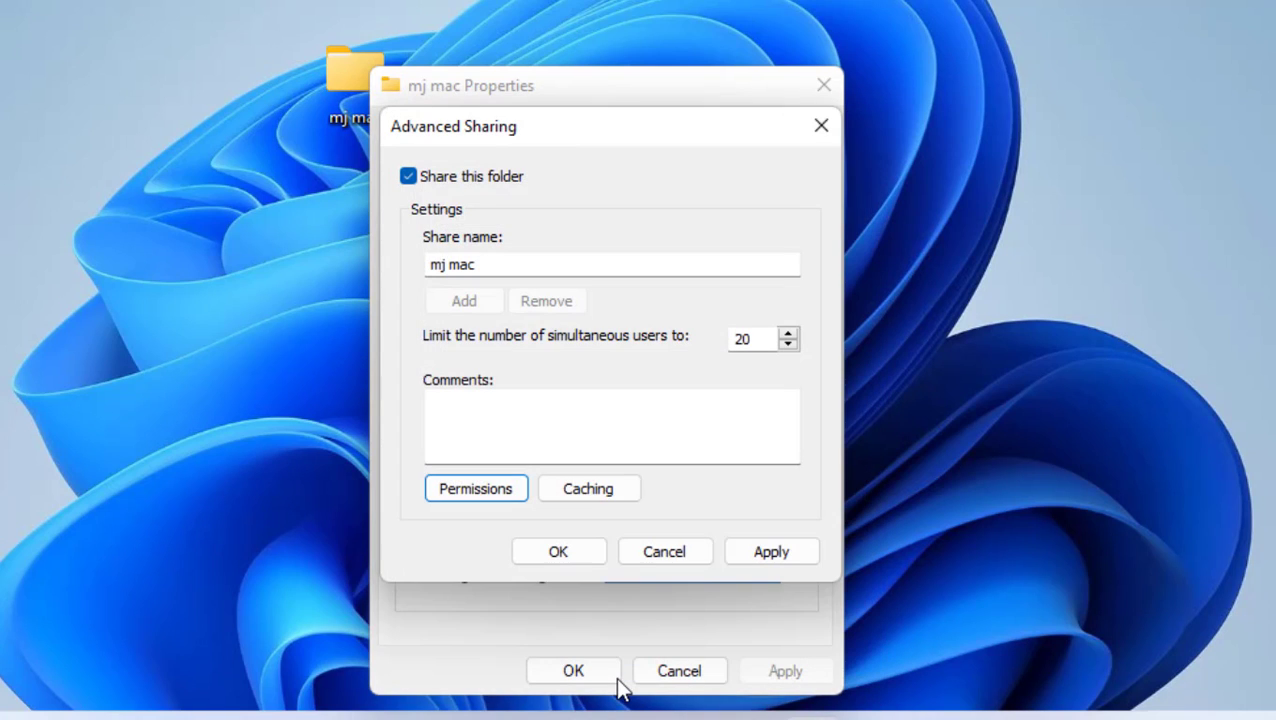
{"action": "left_click", "coordinate": [769, 554]}
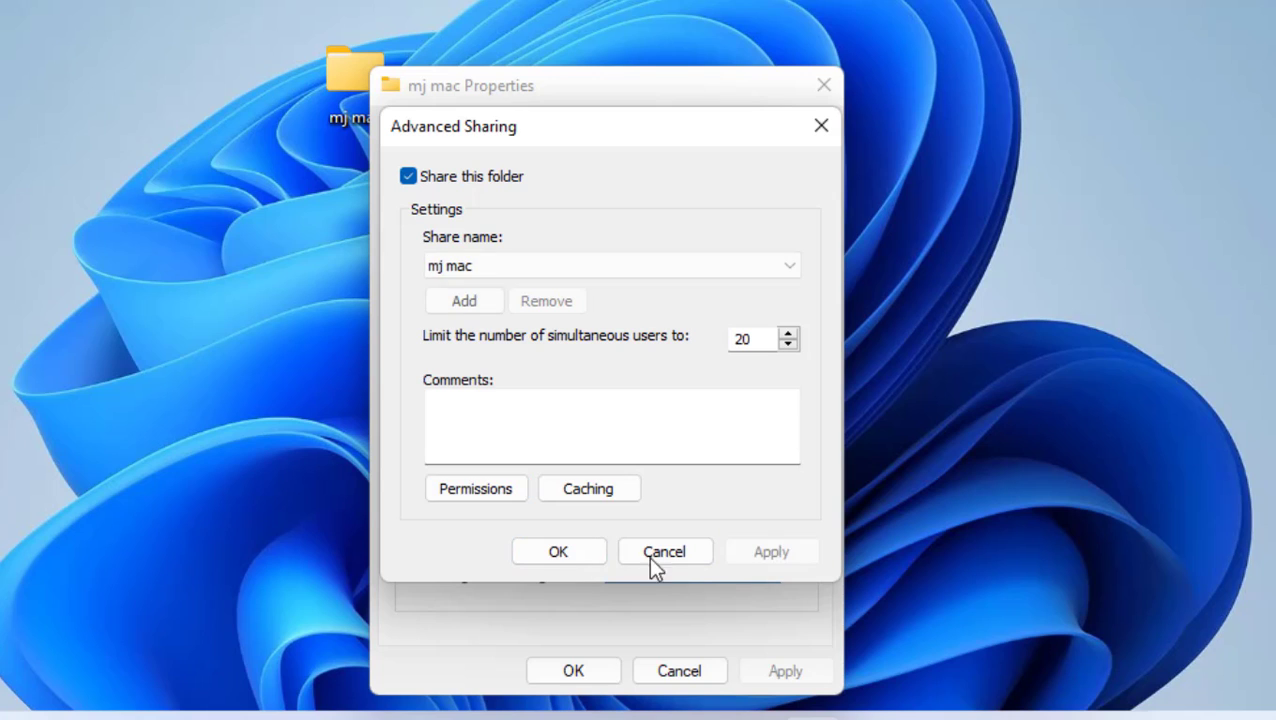
{"action": "left_click", "coordinate": [565, 556]}
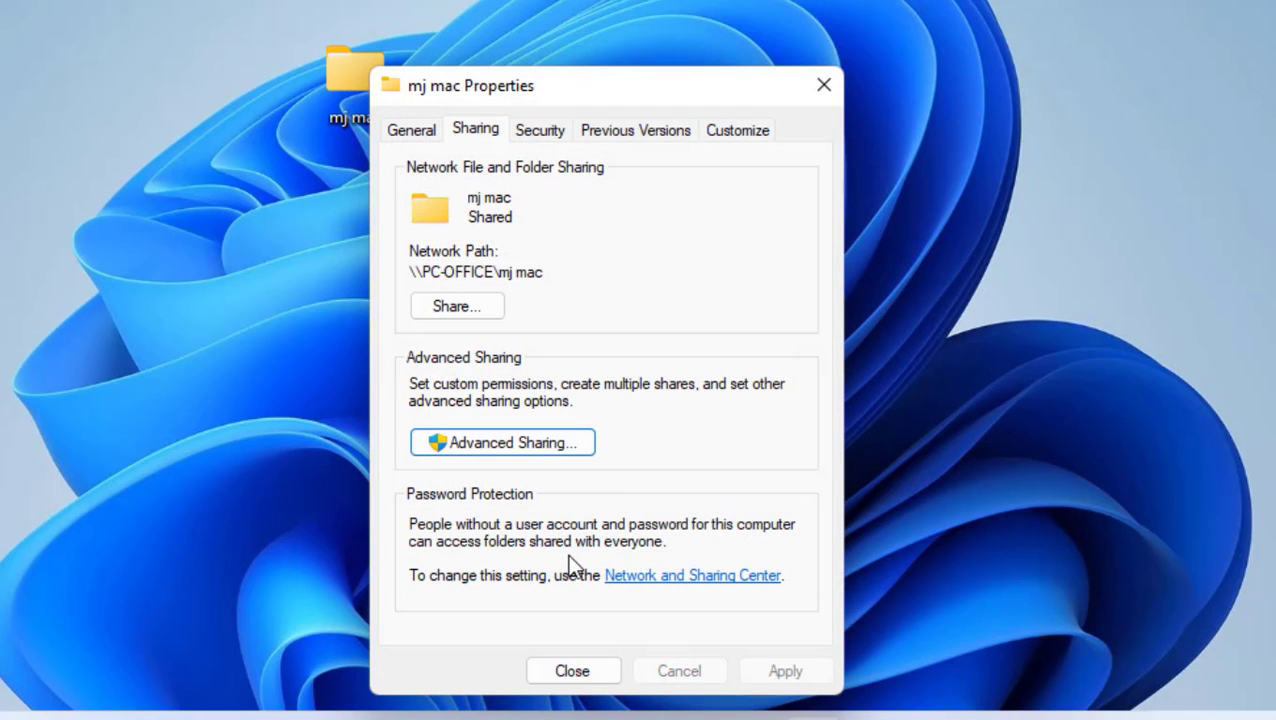
Step: Add Everyone to the mj mac sharing list with Read/Write permission
{"action": "left_click", "coordinate": [483, 316]}
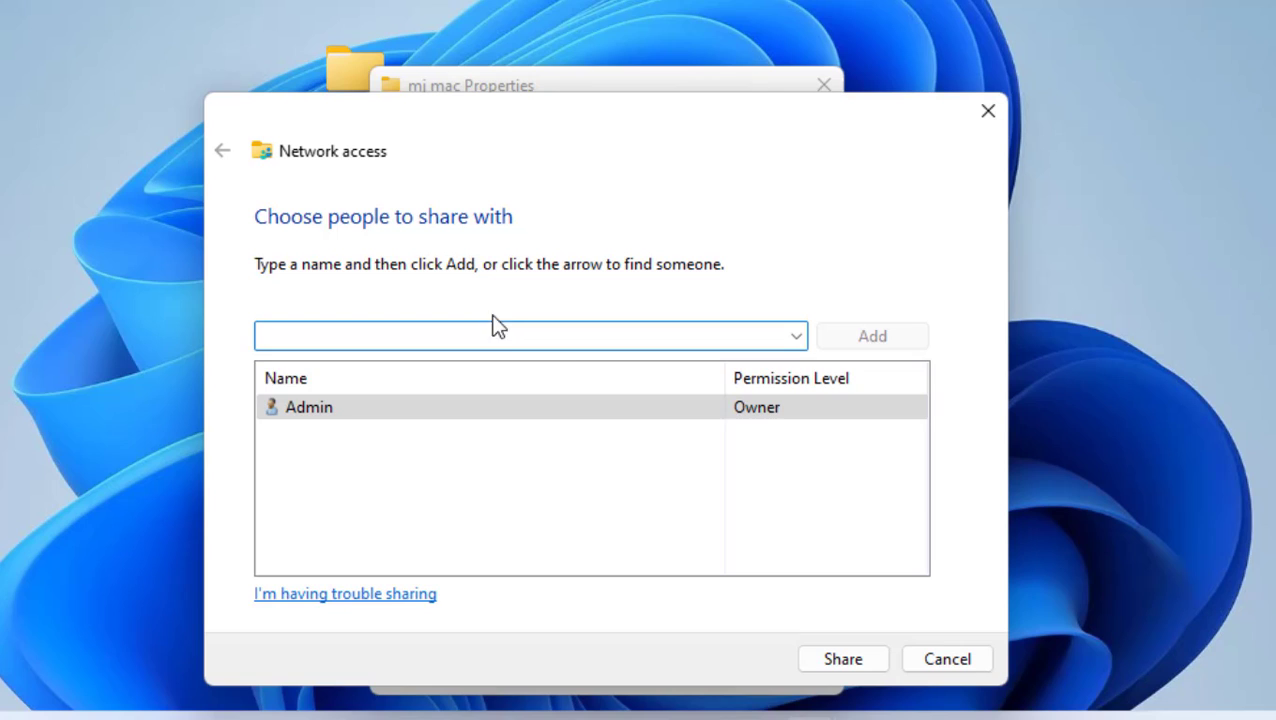
{"action": "left_click", "coordinate": [797, 338]}
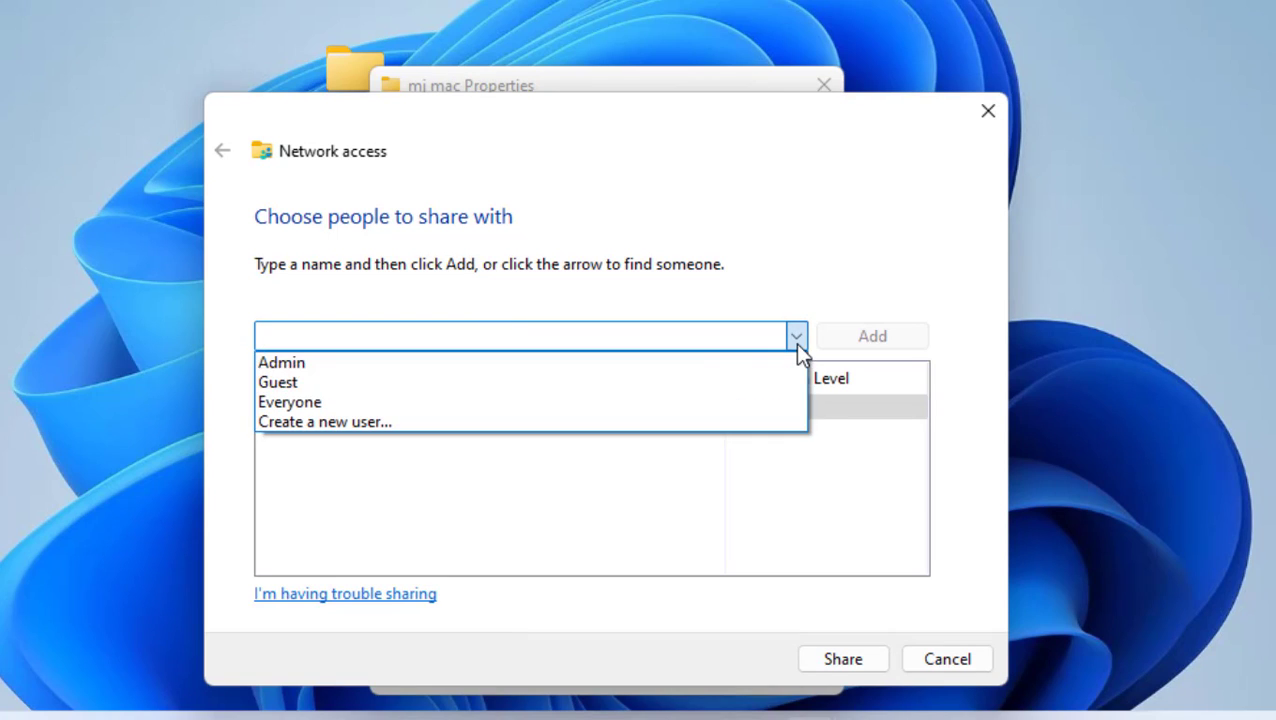
{"action": "left_click", "coordinate": [369, 401]}
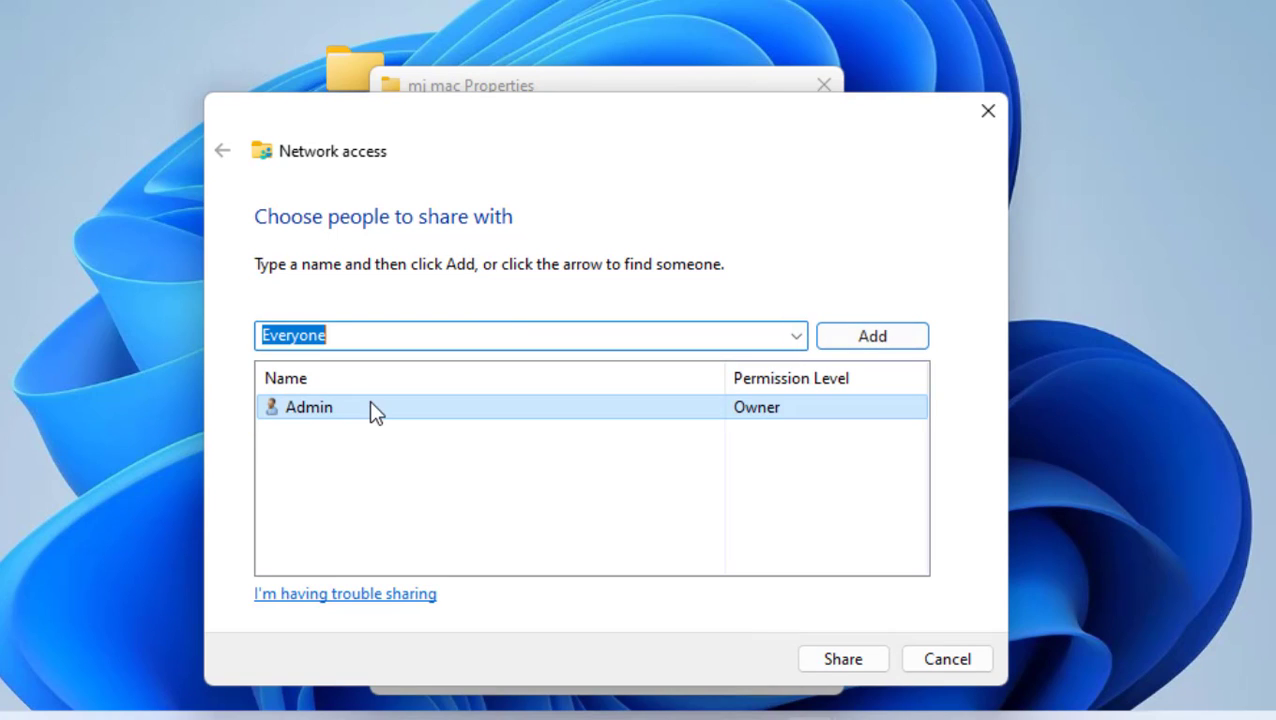
{"action": "left_click", "coordinate": [903, 340]}
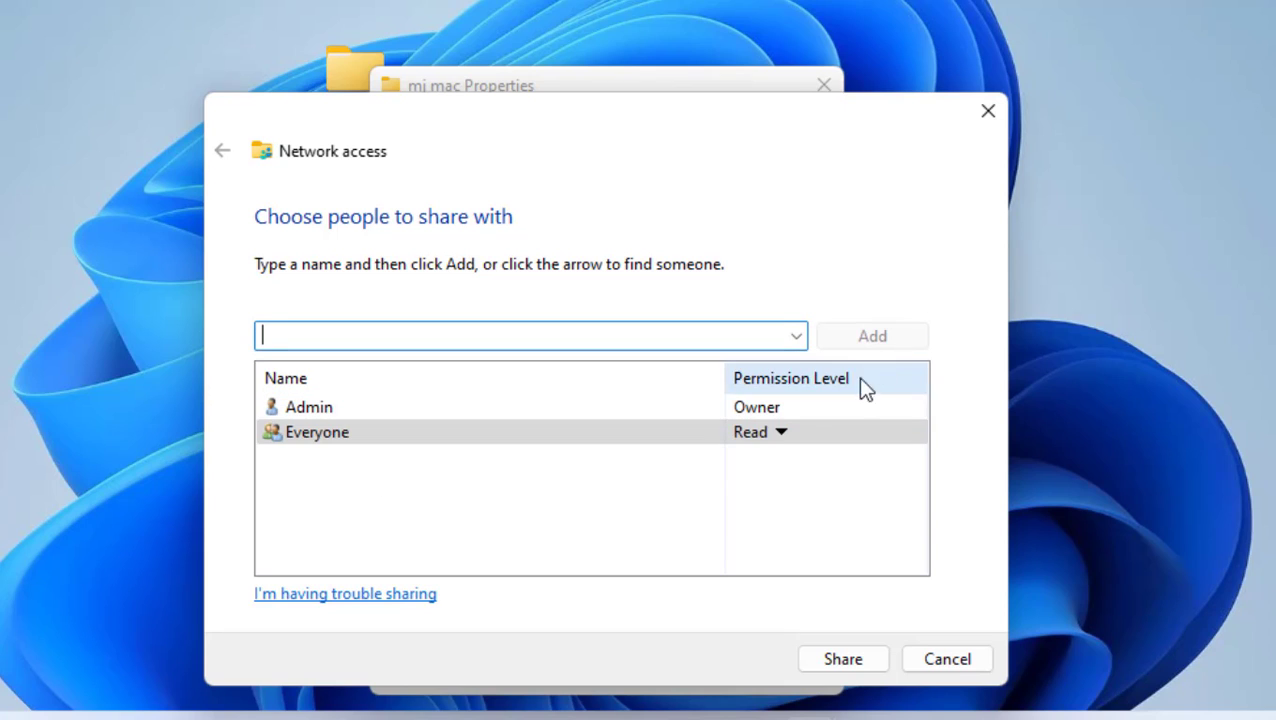
{"action": "left_click", "coordinate": [781, 433]}
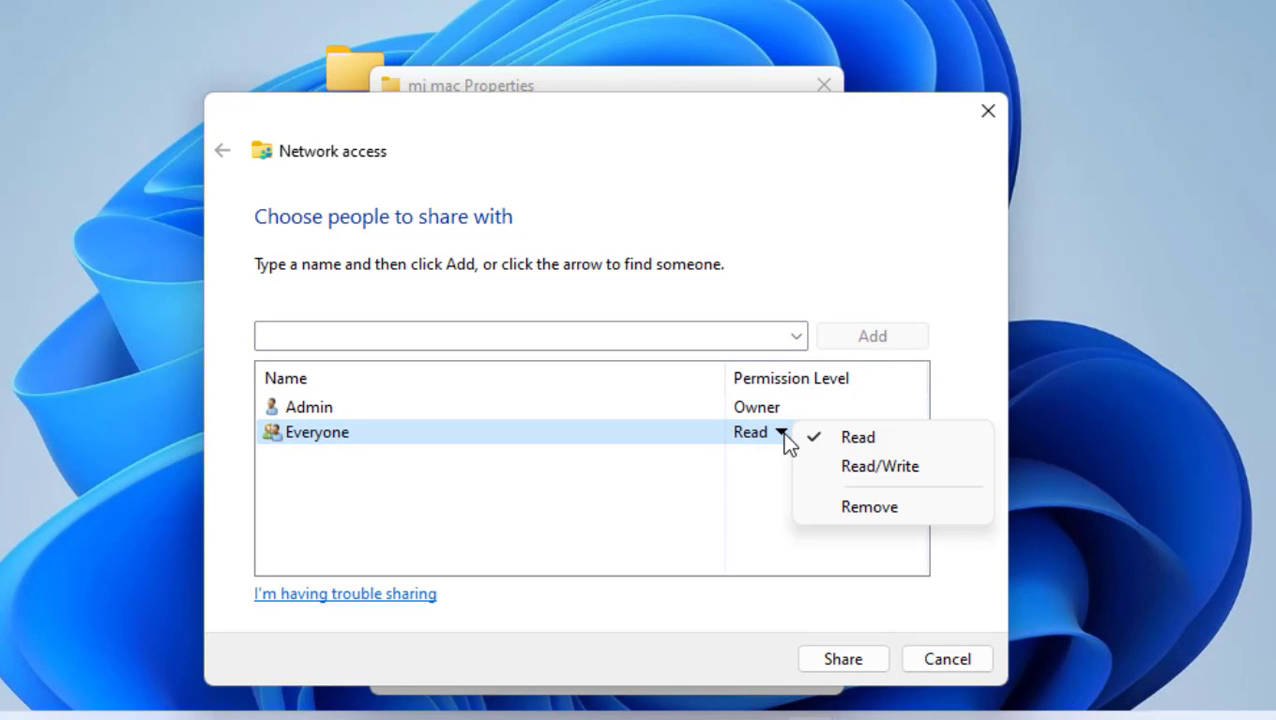
{"action": "left_click", "coordinate": [881, 468]}
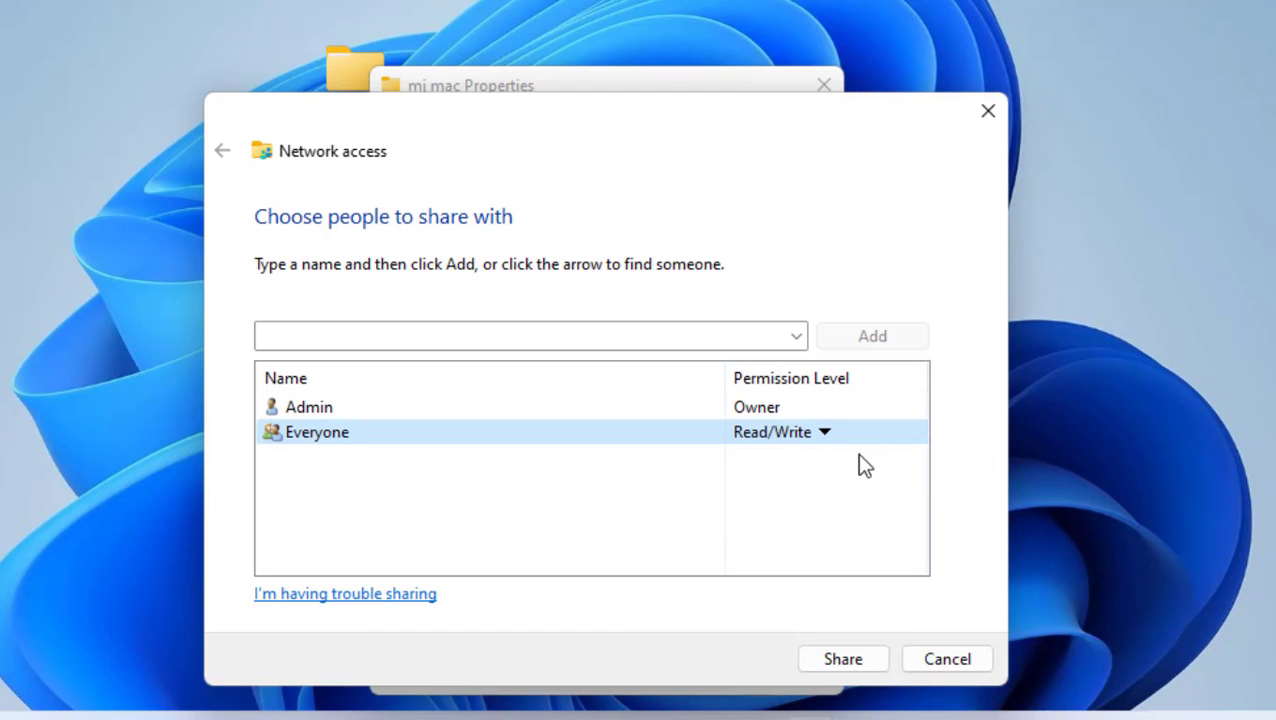
Step: Confirm the share, dismiss the shared-folder notice and close the folder's properties
{"action": "left_click", "coordinate": [843, 659]}
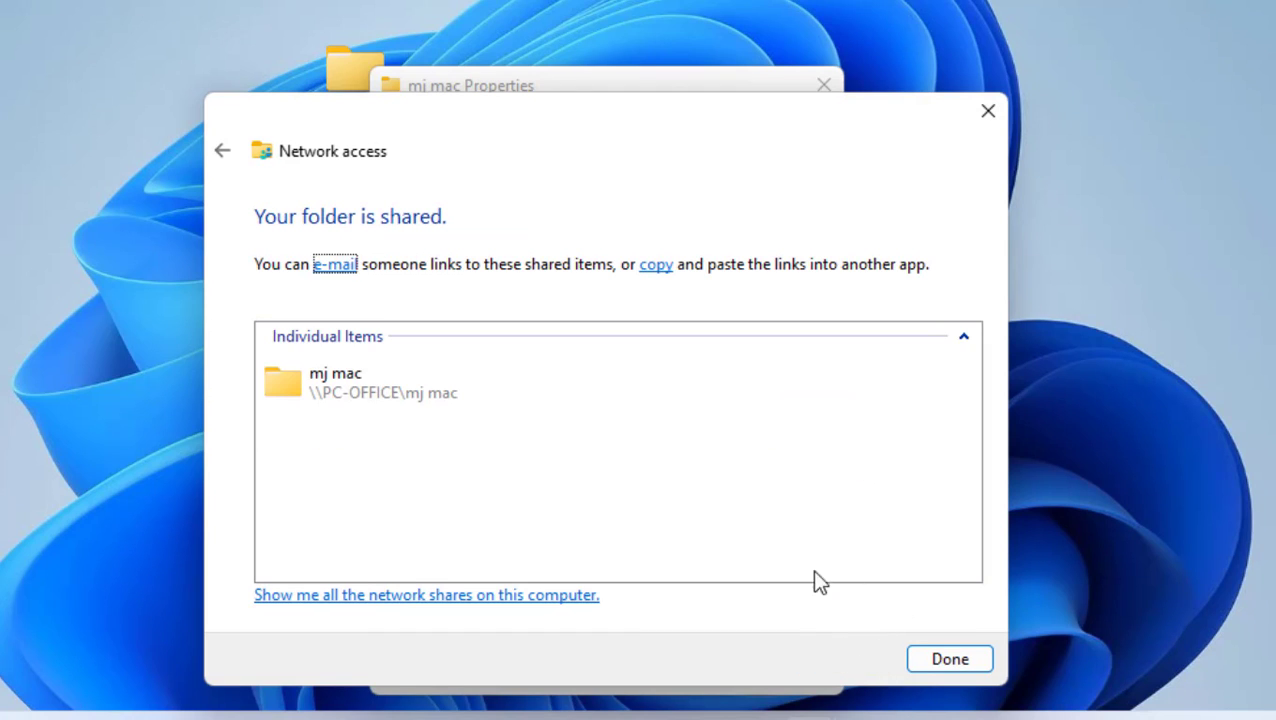
{"action": "left_click", "coordinate": [925, 662]}
{"action": "left_click", "coordinate": [948, 659]}
{"action": "left_click", "coordinate": [823, 90]}
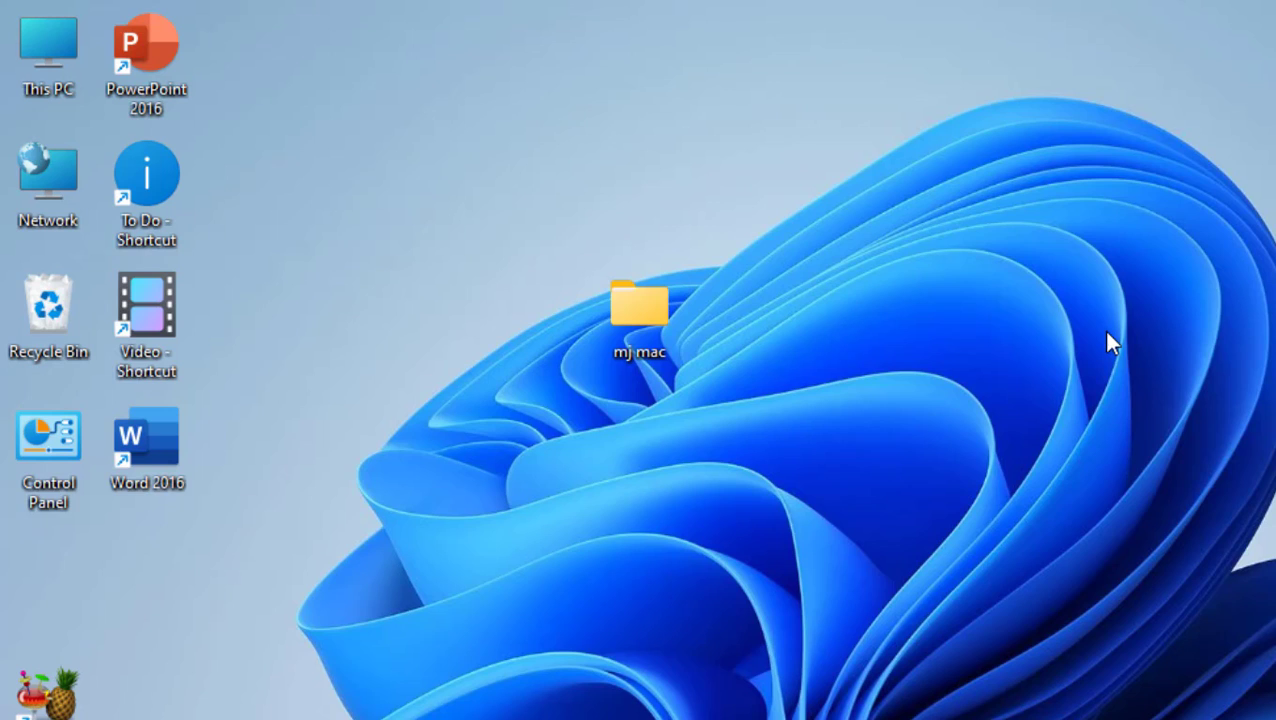
Step: Open Network and Sharing Center through the Network desktop icon's Properties
{"action": "right_click", "coordinate": [43, 170]}
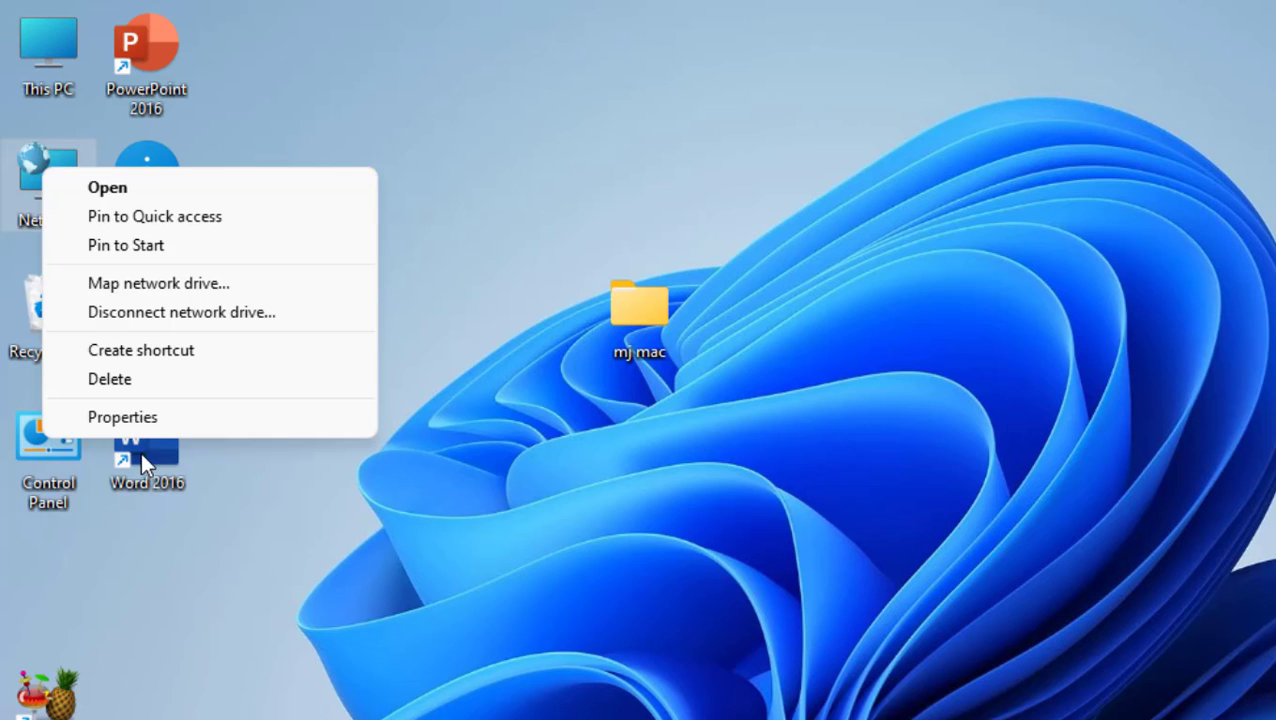
{"action": "left_click", "coordinate": [142, 421]}
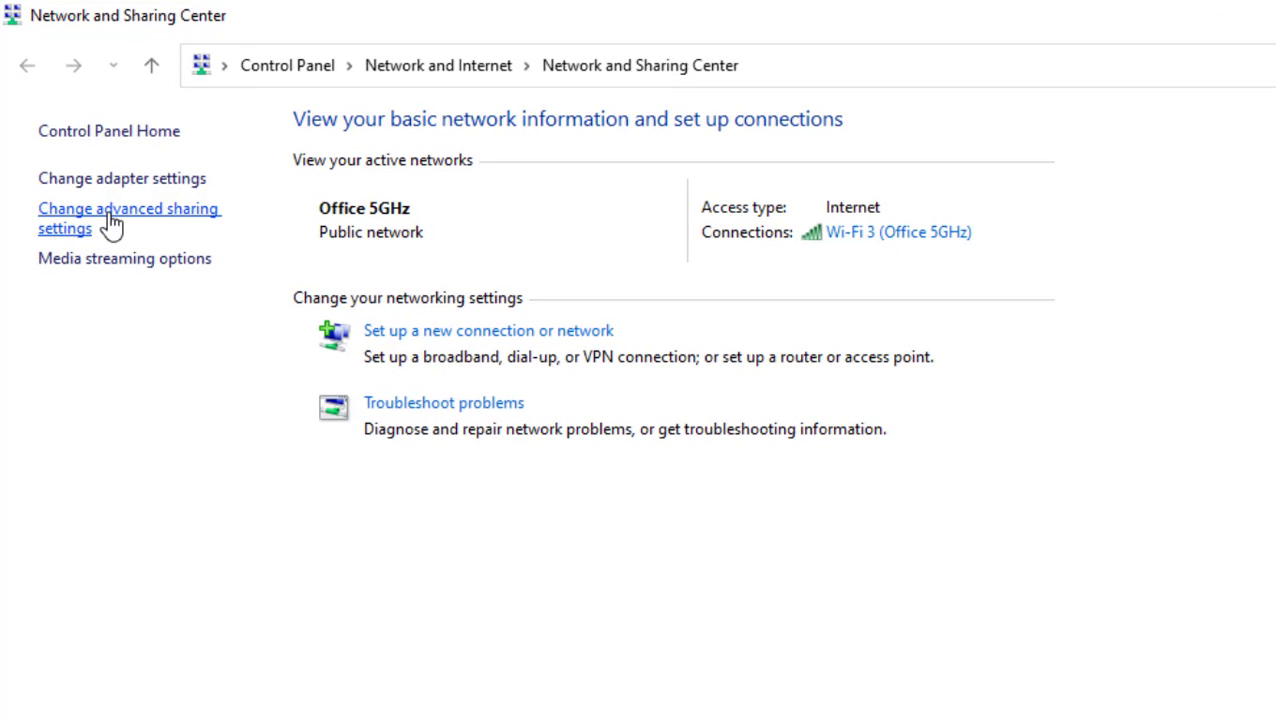
Step: Verify network discovery and file sharing are on for the Guest or Public profile
{"action": "left_click", "coordinate": [111, 225]}
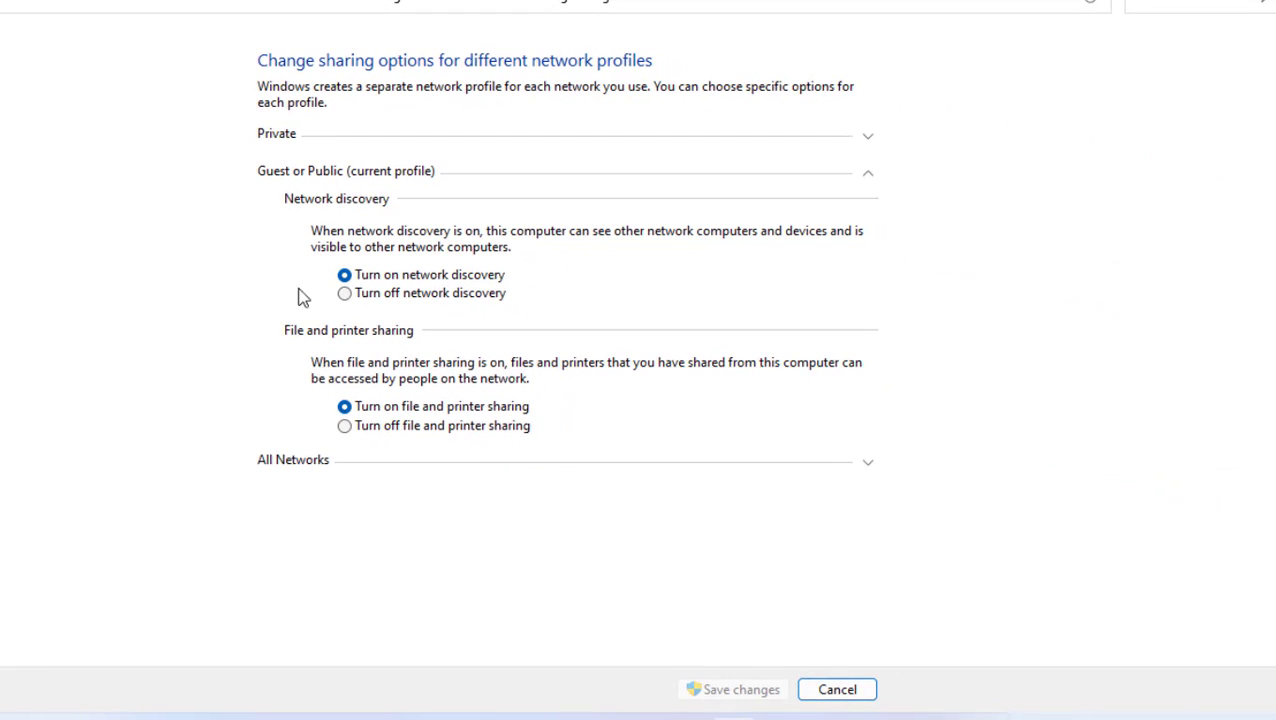
{"action": "left_click", "coordinate": [867, 174]}
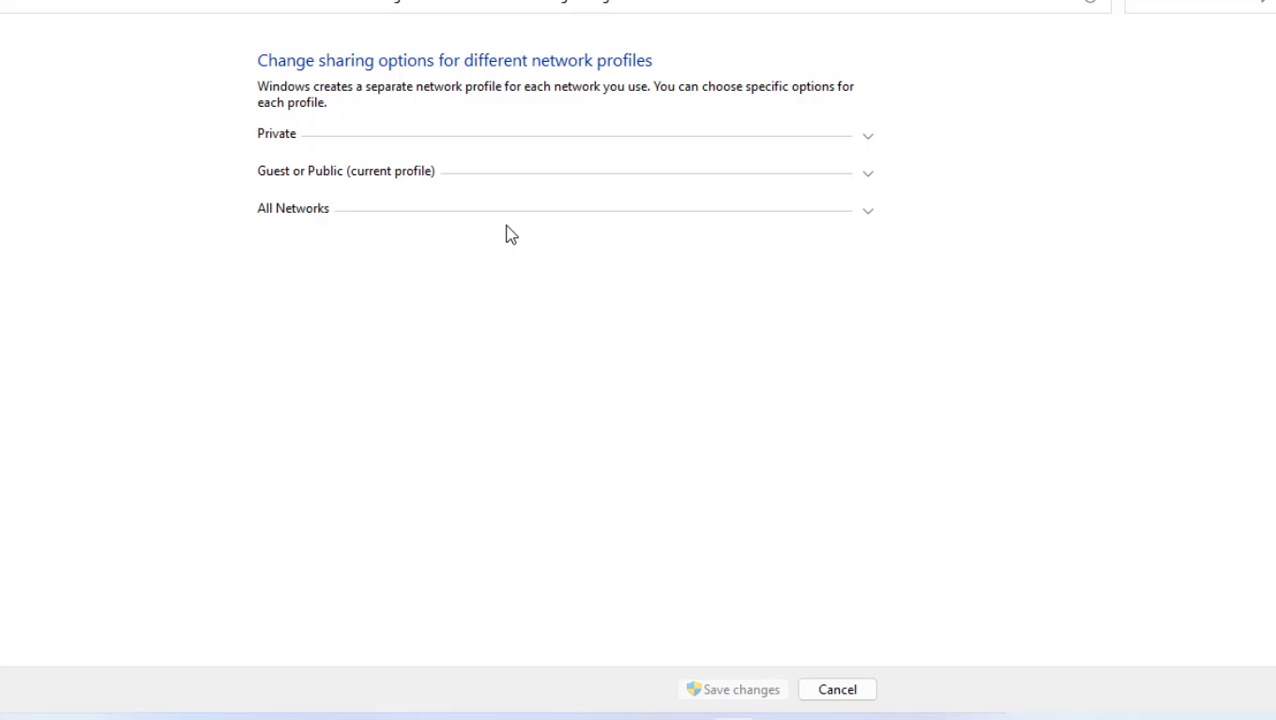
{"action": "left_click", "coordinate": [282, 140]}
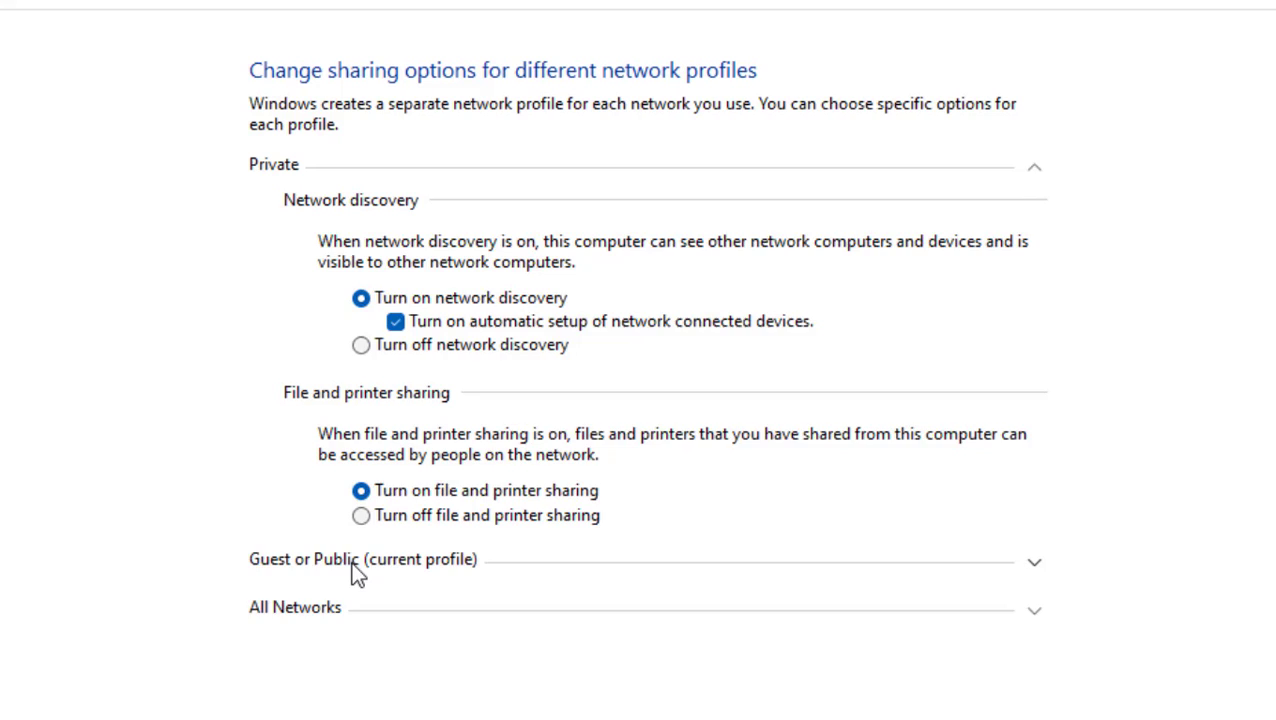
{"action": "left_click", "coordinate": [355, 565]}
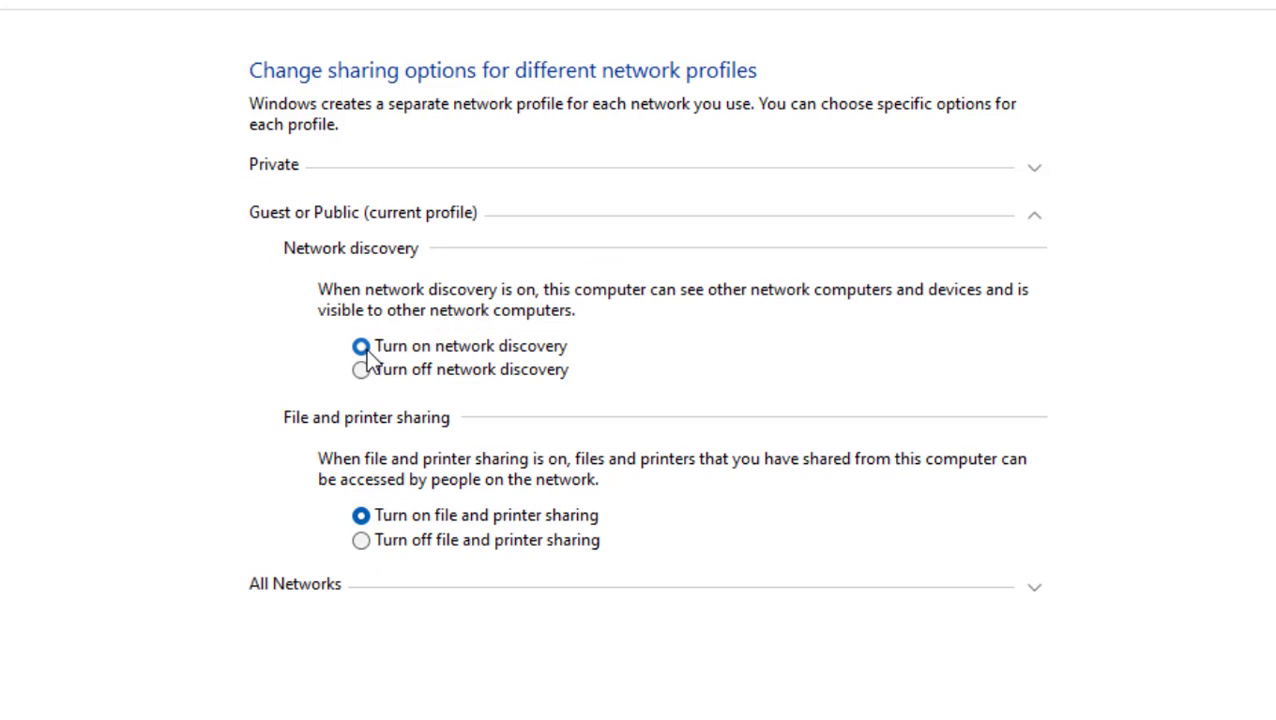
{"action": "left_click", "coordinate": [309, 590]}
{"action": "scroll", "coordinate": [322, 607], "scroll_direction": "down", "scroll_amount": 3}
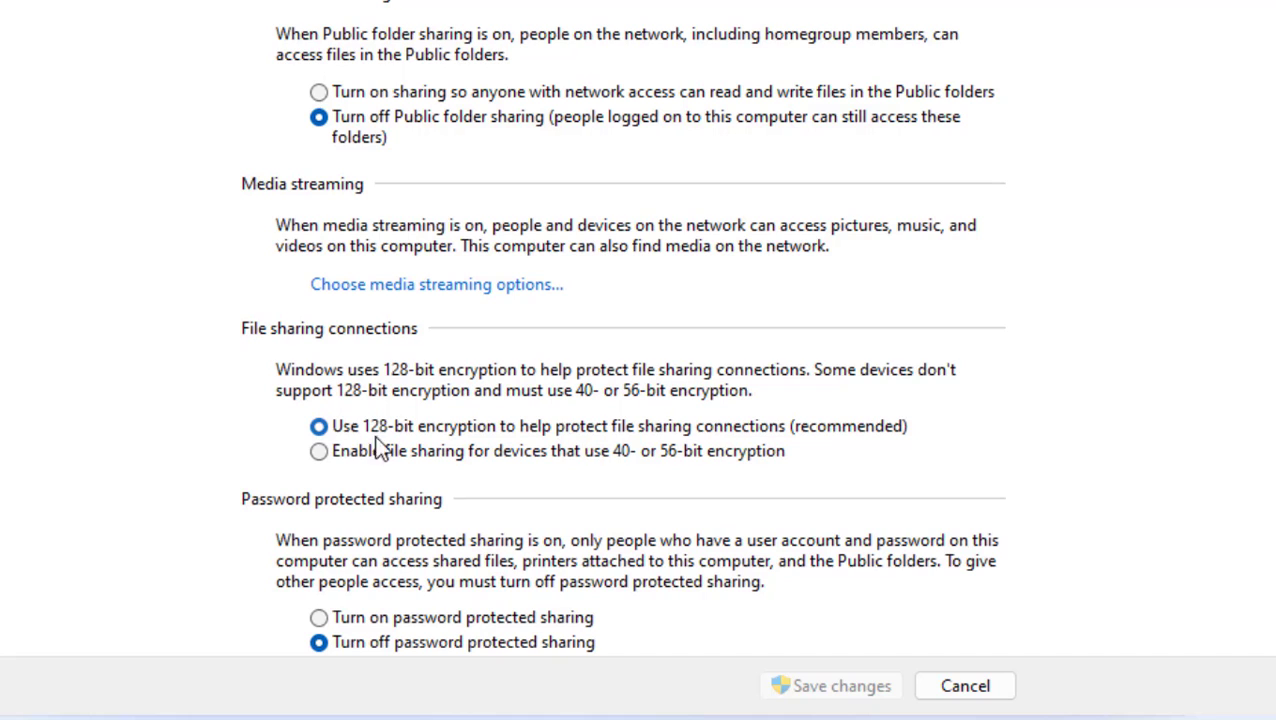
{"action": "scroll", "coordinate": [213, 478], "scroll_direction": "down", "scroll_amount": 1}
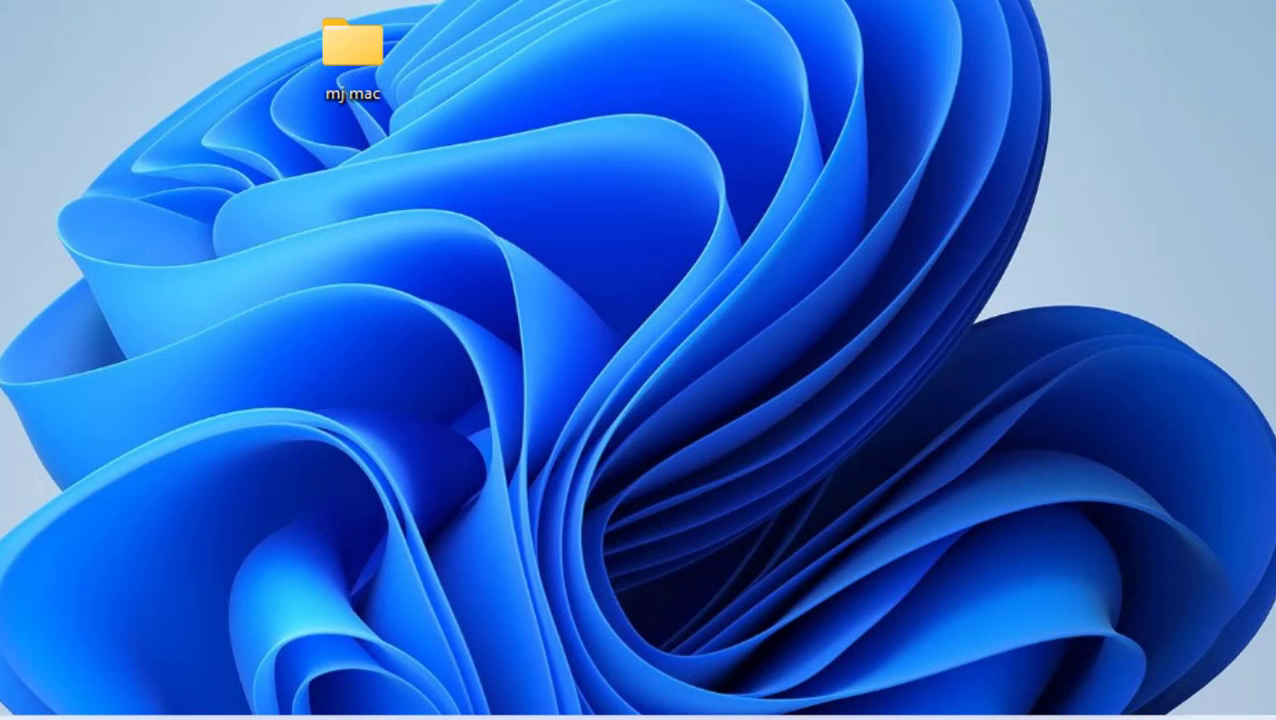
Step: Refresh the desktop and launch Command Prompt from a 'cm' Start search
{"action": "right_click", "coordinate": [795, 30]}
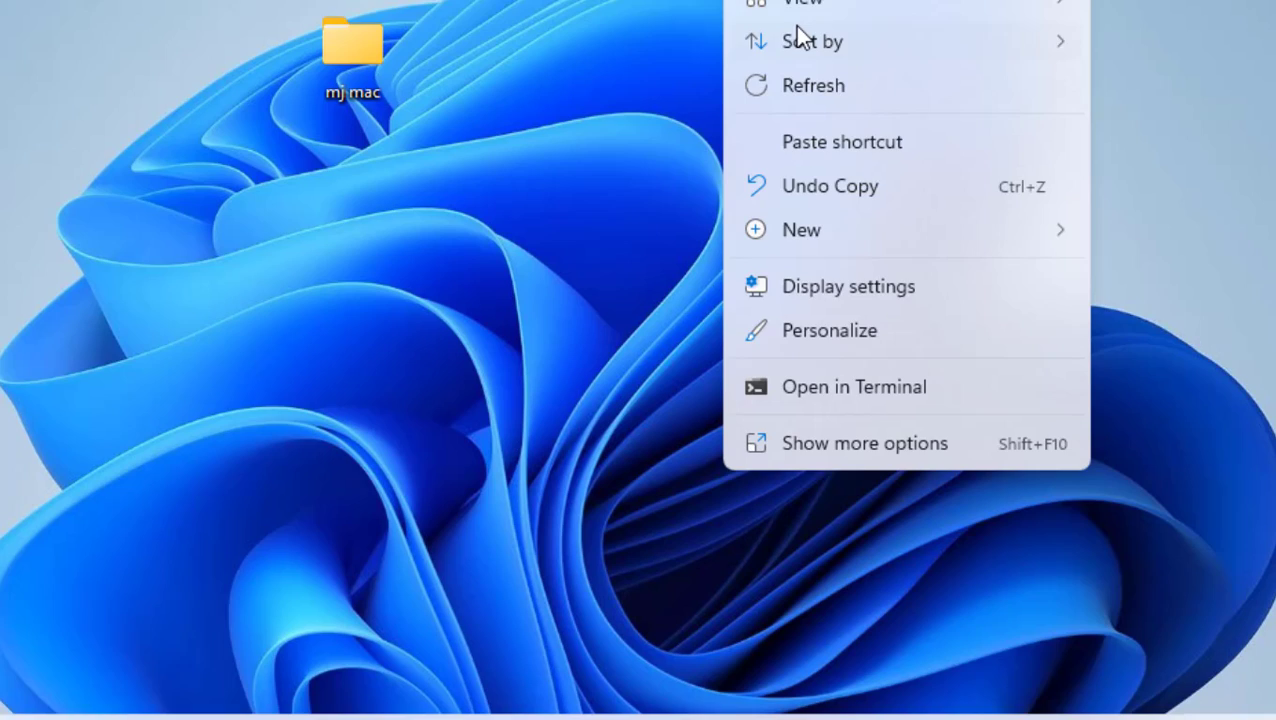
{"action": "left_click", "coordinate": [800, 40]}
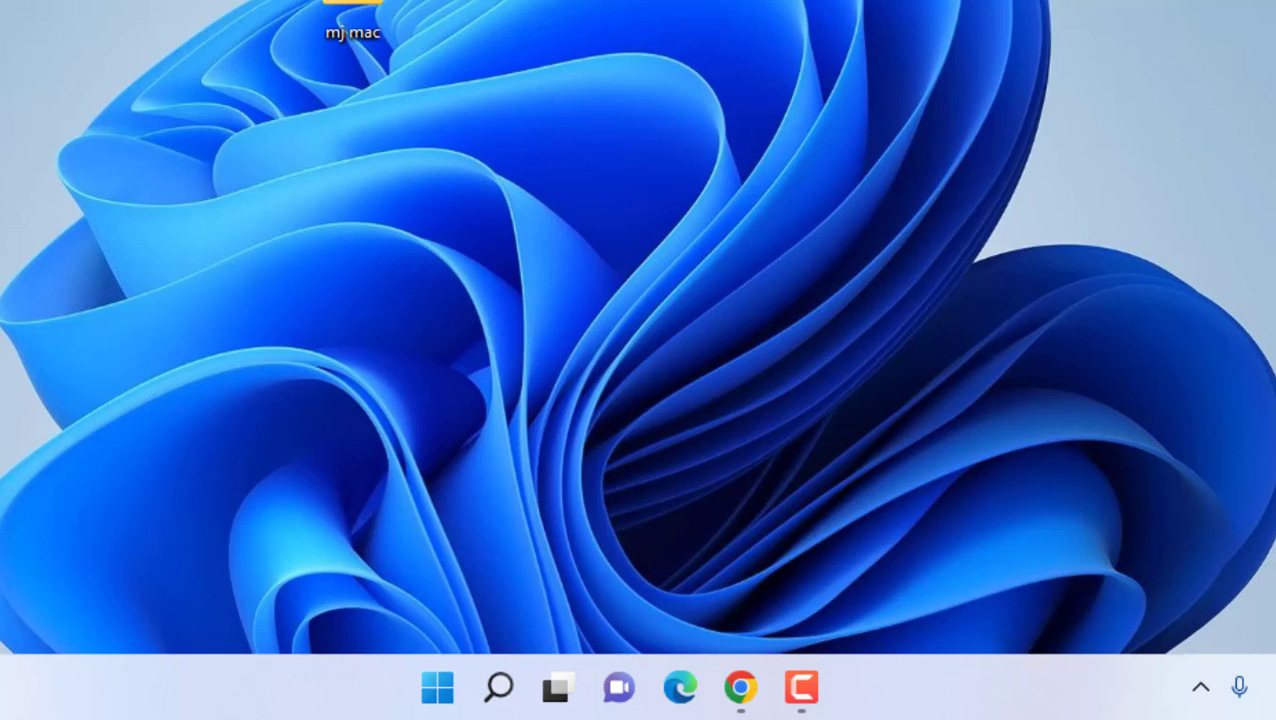
{"action": "key", "text": "super"}
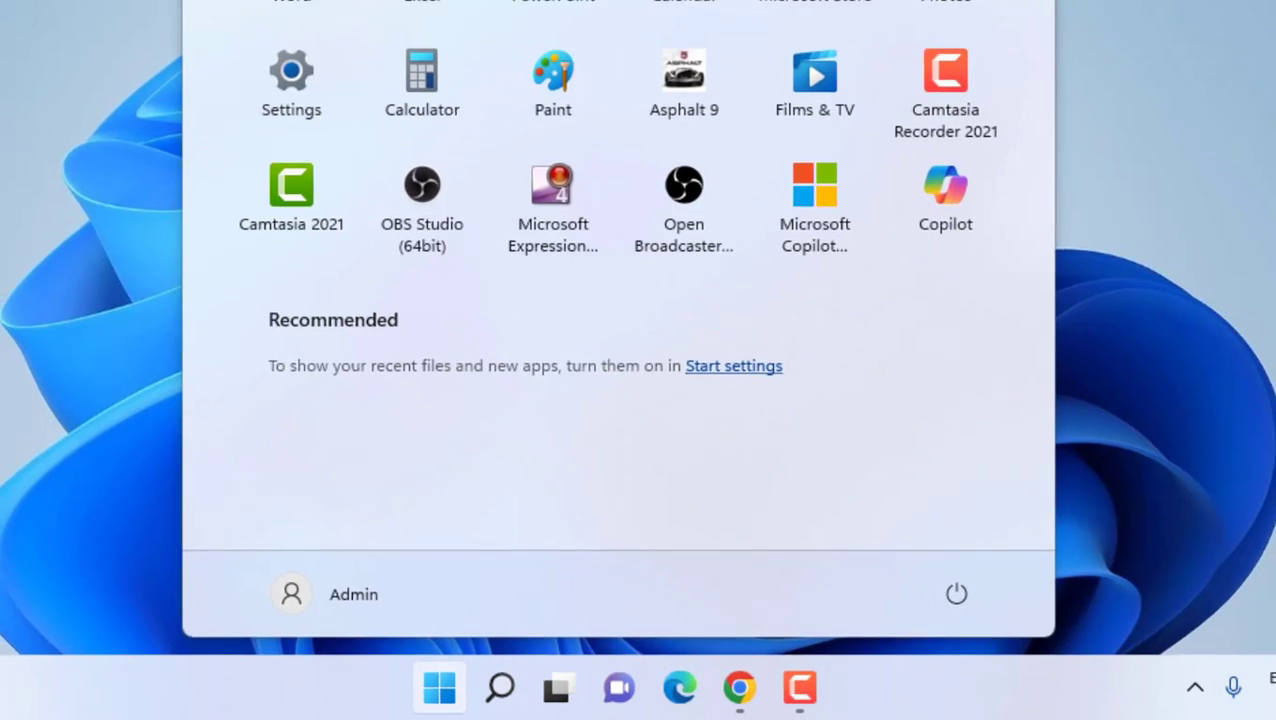
{"action": "type", "text": "cm"}
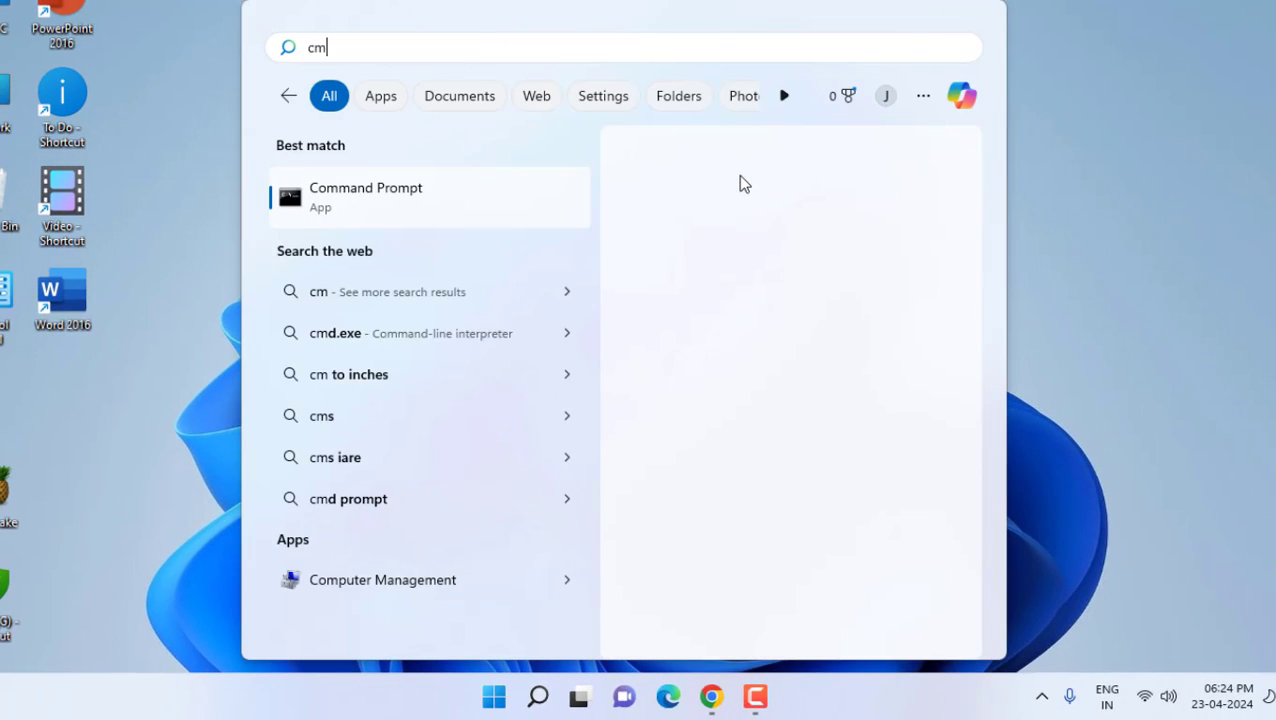
{"action": "left_click", "coordinate": [386, 206]}
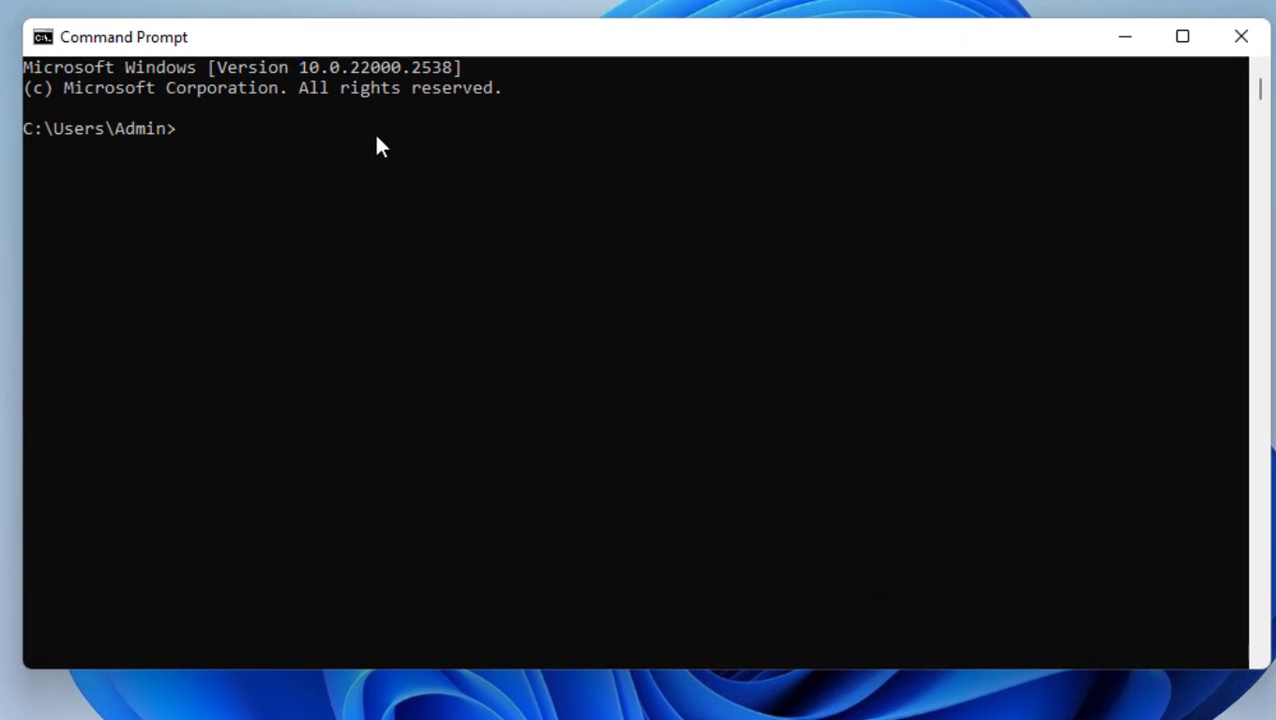
Step: Run ipconfig and select the Wi-Fi adapter's IPv4 Address line
{"action": "type", "text": "ipconfig"}
{"action": "key", "text": "Return"}
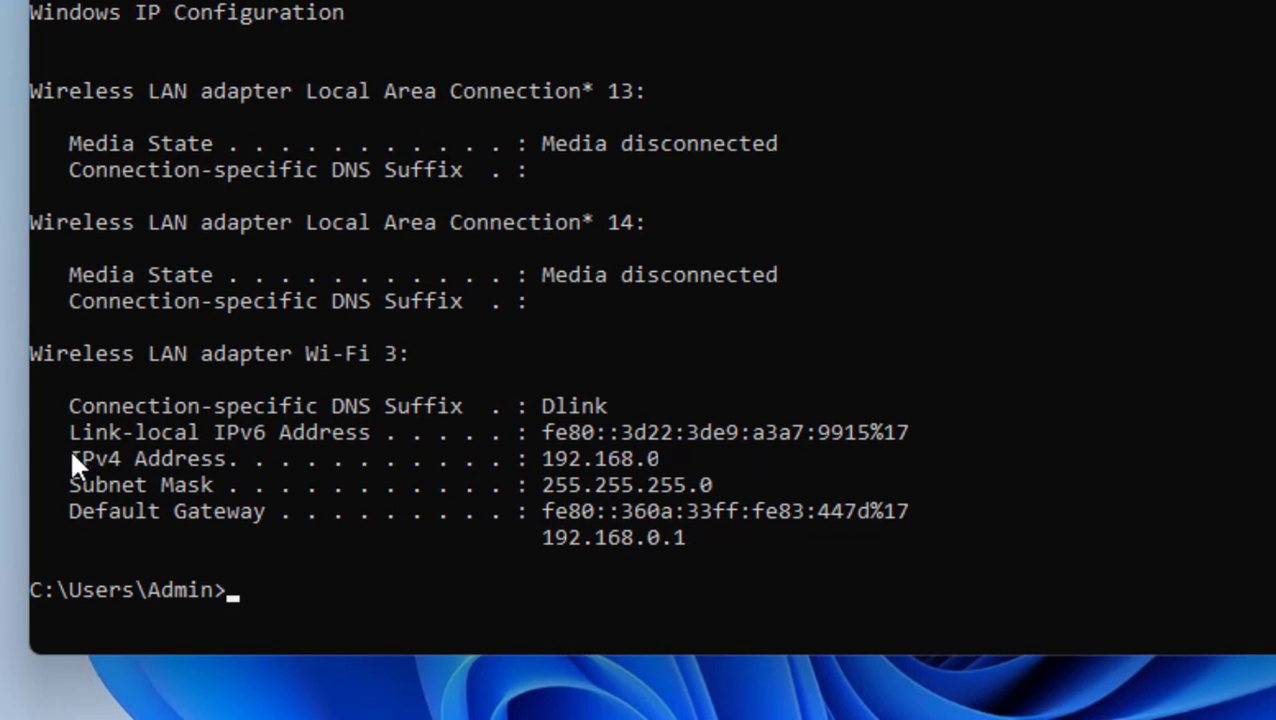
{"action": "mouse_move", "coordinate": [68, 455]}
{"action": "left_mouse_down"}
{"action": "mouse_move", "coordinate": [731, 480]}
{"action": "mouse_move", "coordinate": [712, 474]}
{"action": "left_mouse_up"}
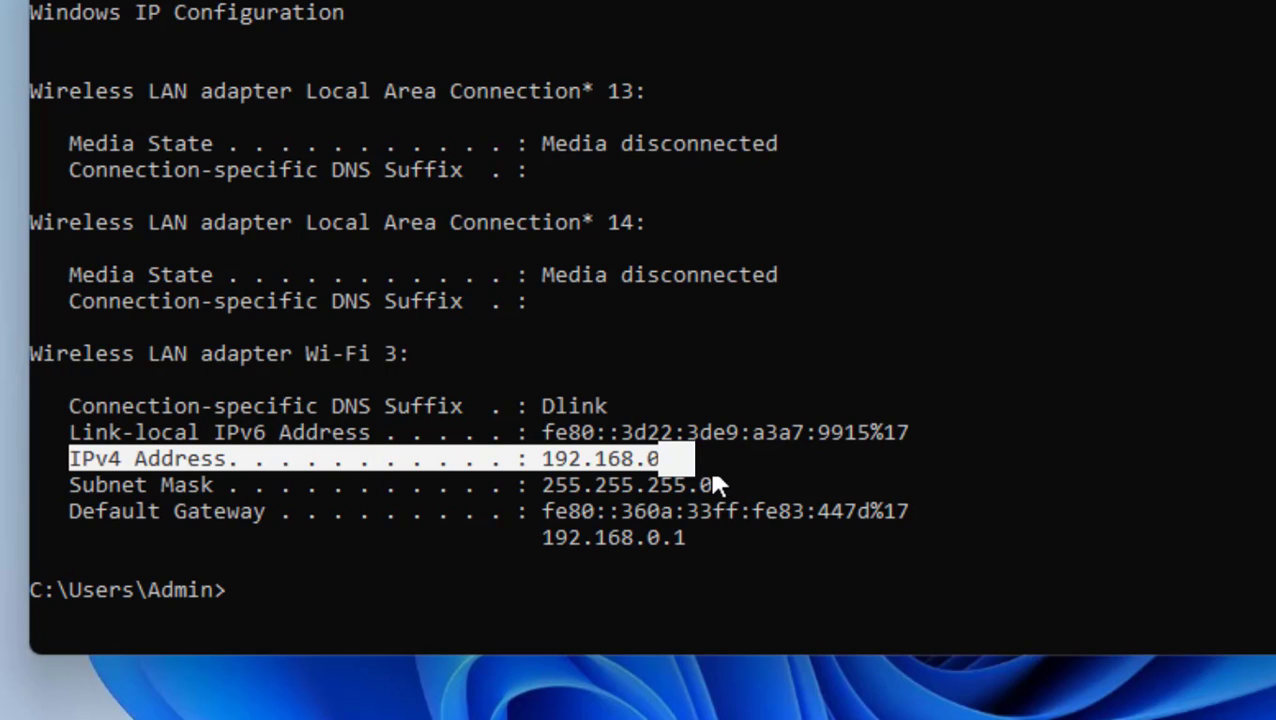
{"action": "left_click_drag", "start_coordinate": [716, 484], "coordinate": [731, 478]}
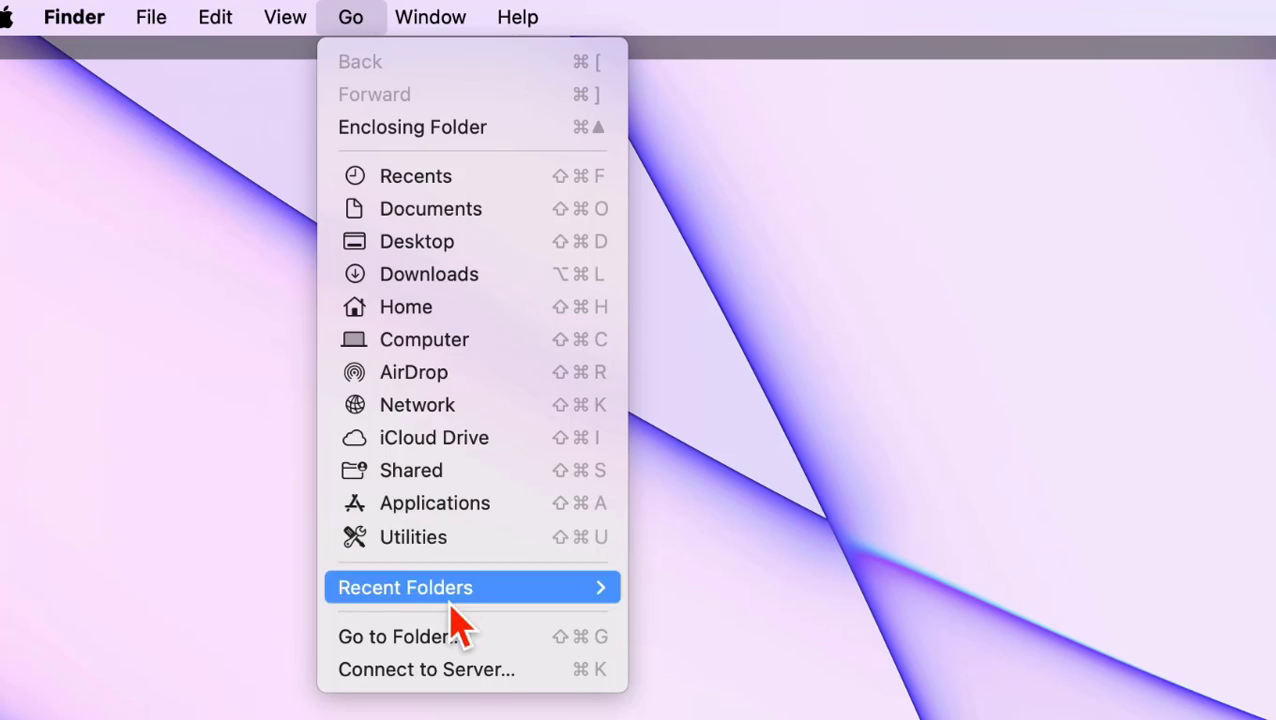
Step: Connect Finder to smb:// followed by the Windows PC's IP address
{"action": "left_click", "coordinate": [458, 697]}
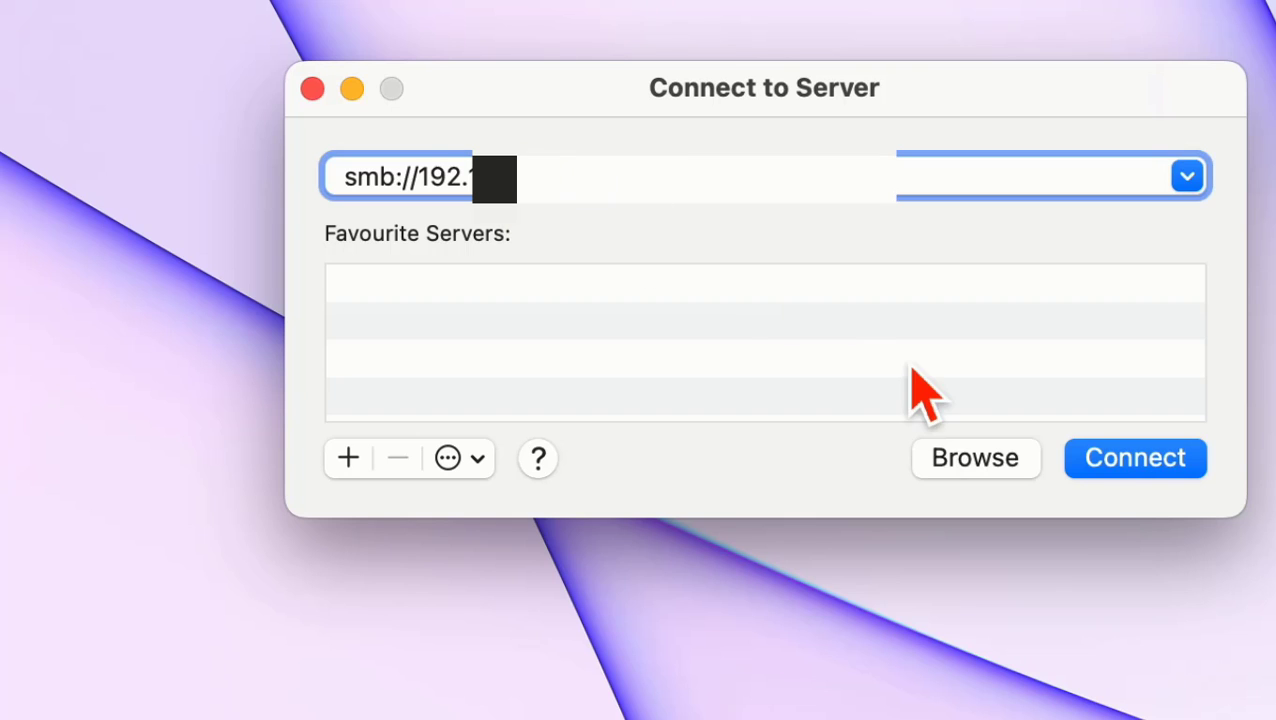
{"action": "left_click", "coordinate": [1138, 470]}
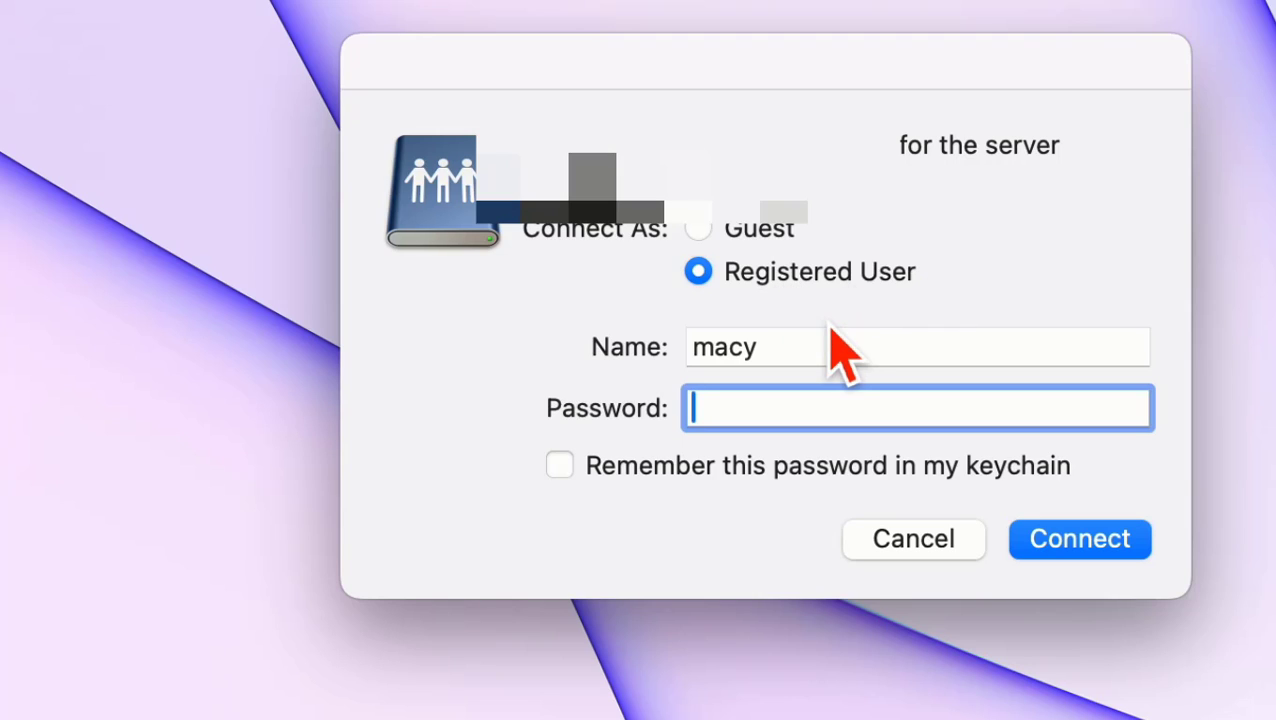
Step: Sign in to the Windows server as Guest instead of a registered user
{"action": "left_click", "coordinate": [810, 355]}
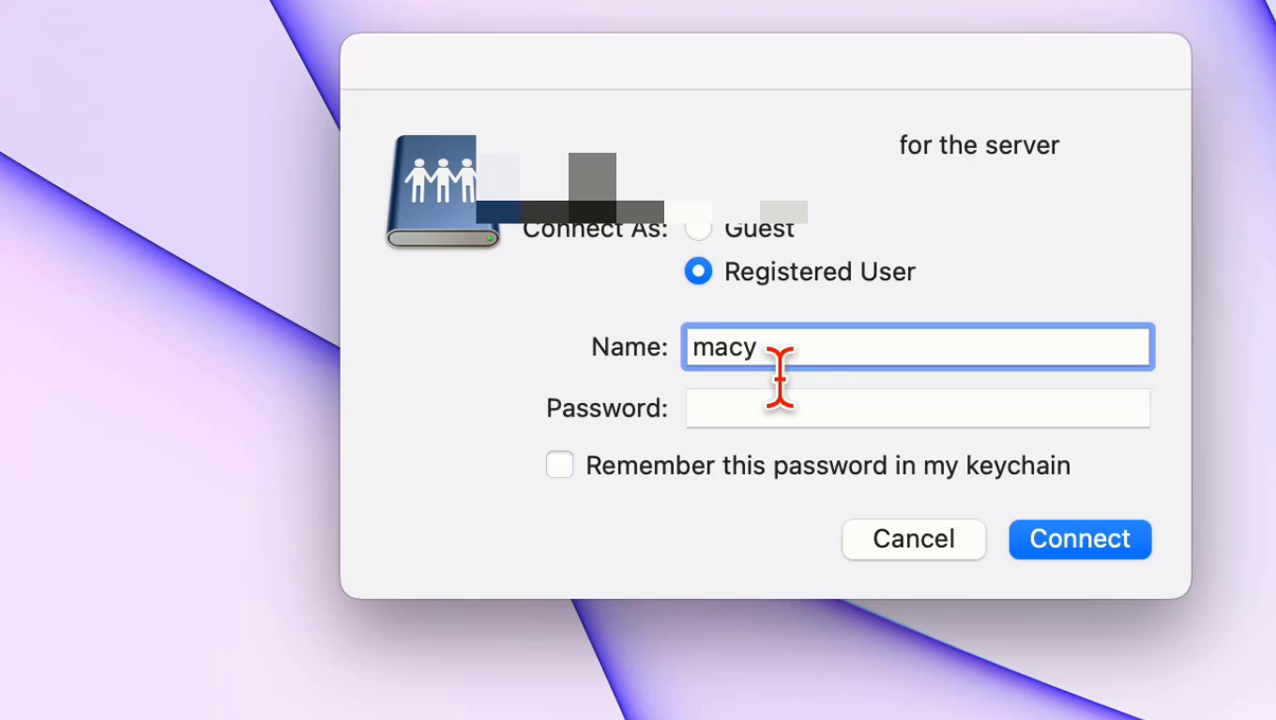
{"action": "left_click", "coordinate": [705, 230]}
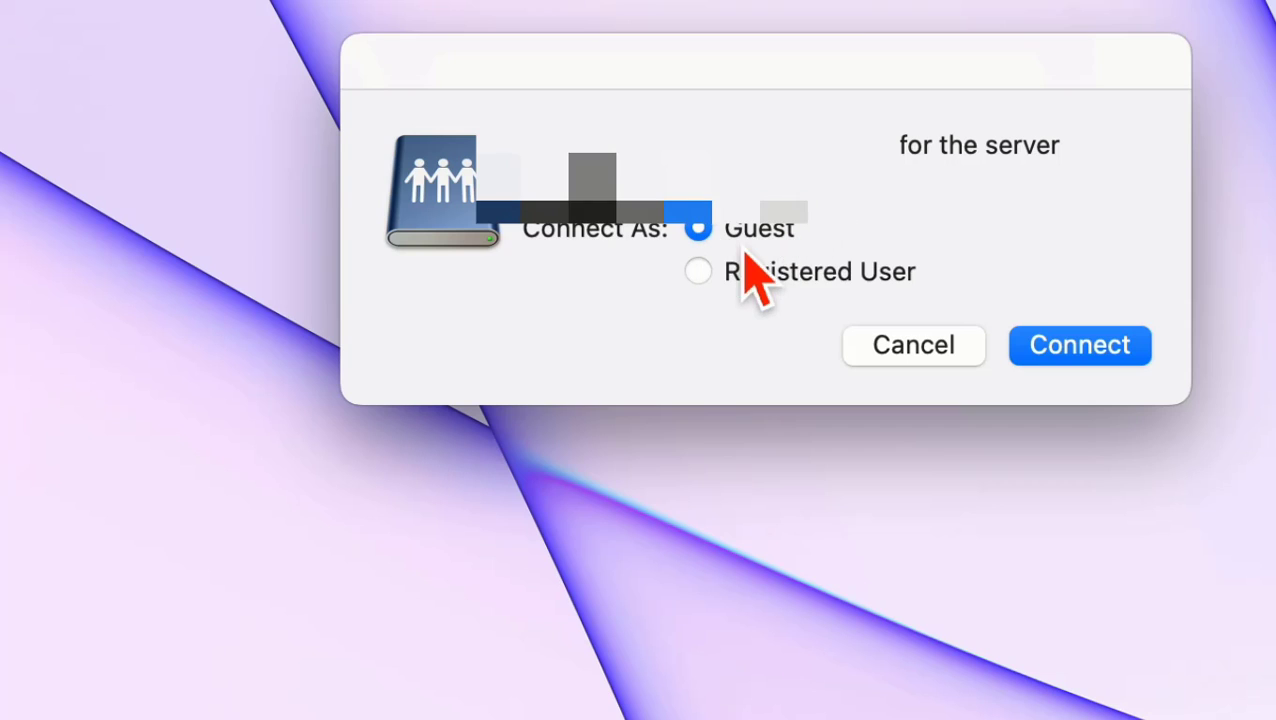
{"action": "left_click", "coordinate": [1091, 352]}
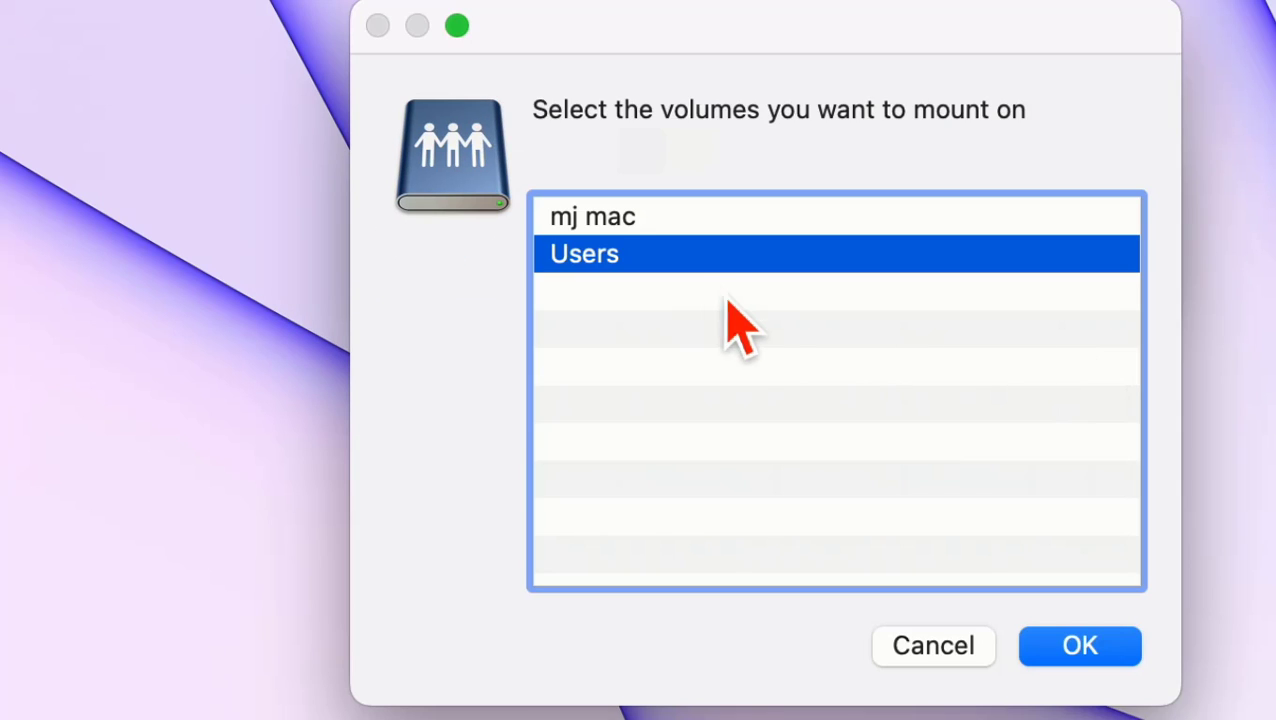
Step: Mount the mj mac volume and view its MP3s, Word documents and PNG pictures
{"action": "left_click", "coordinate": [766, 227]}
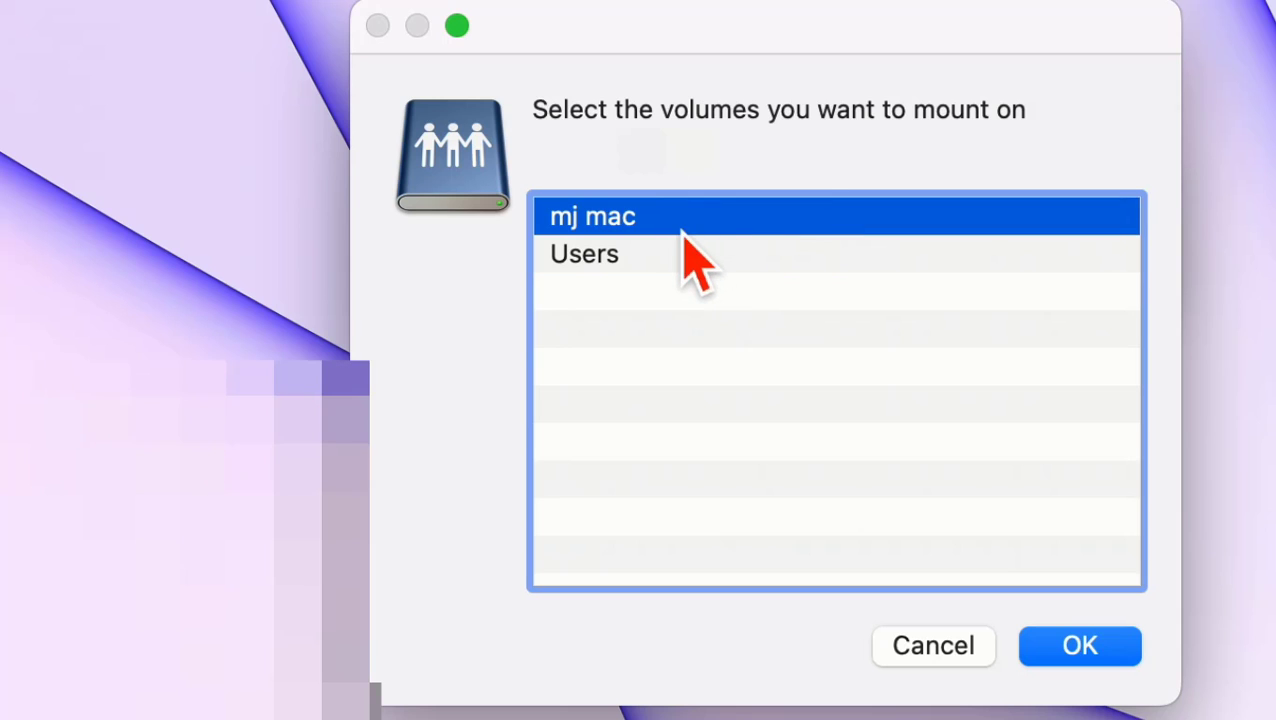
{"action": "left_click", "coordinate": [1085, 648]}
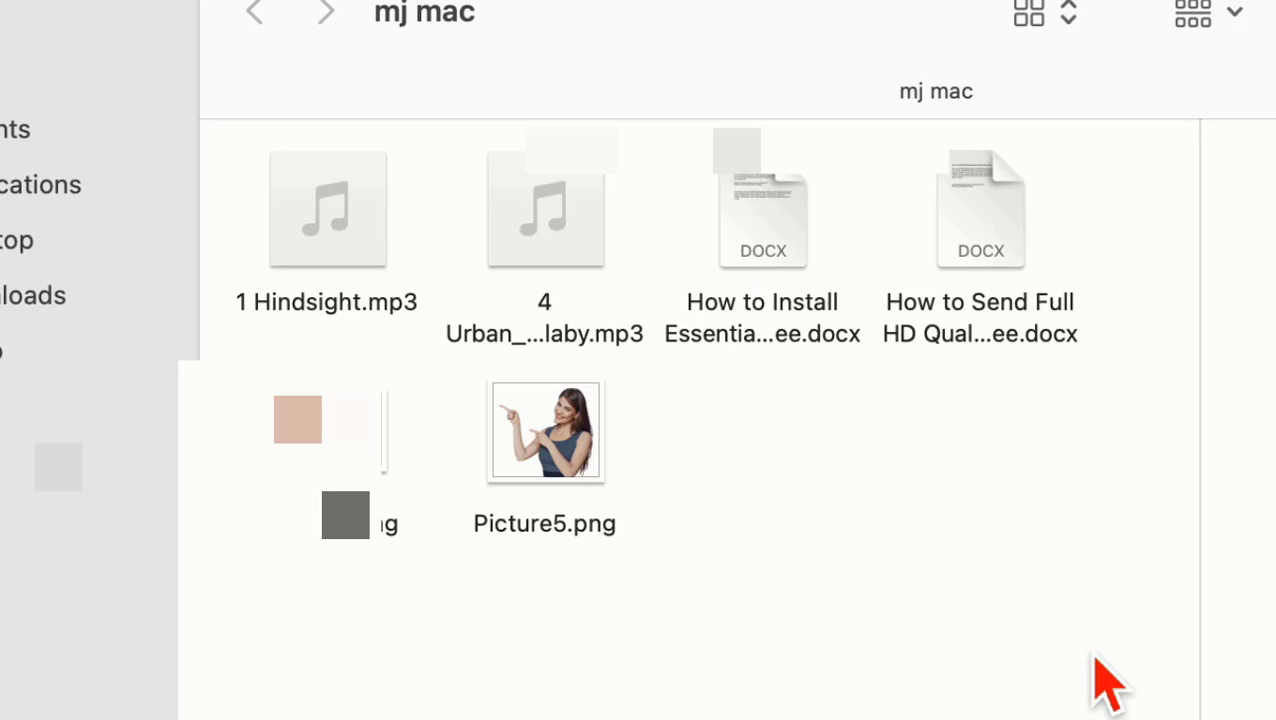
{"action": "left_click", "coordinate": [665, 340]}
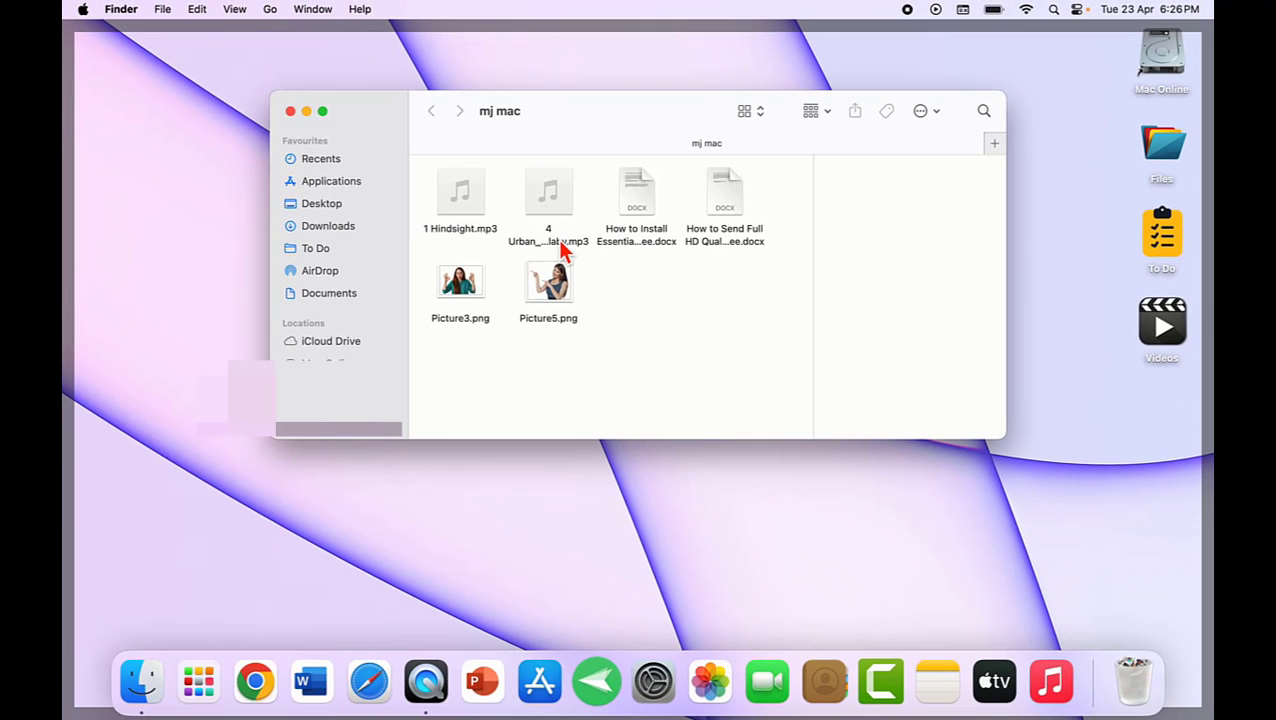
{"action": "right_click", "coordinate": [645, 290]}
{"action": "left_click", "coordinate": [641, 287]}
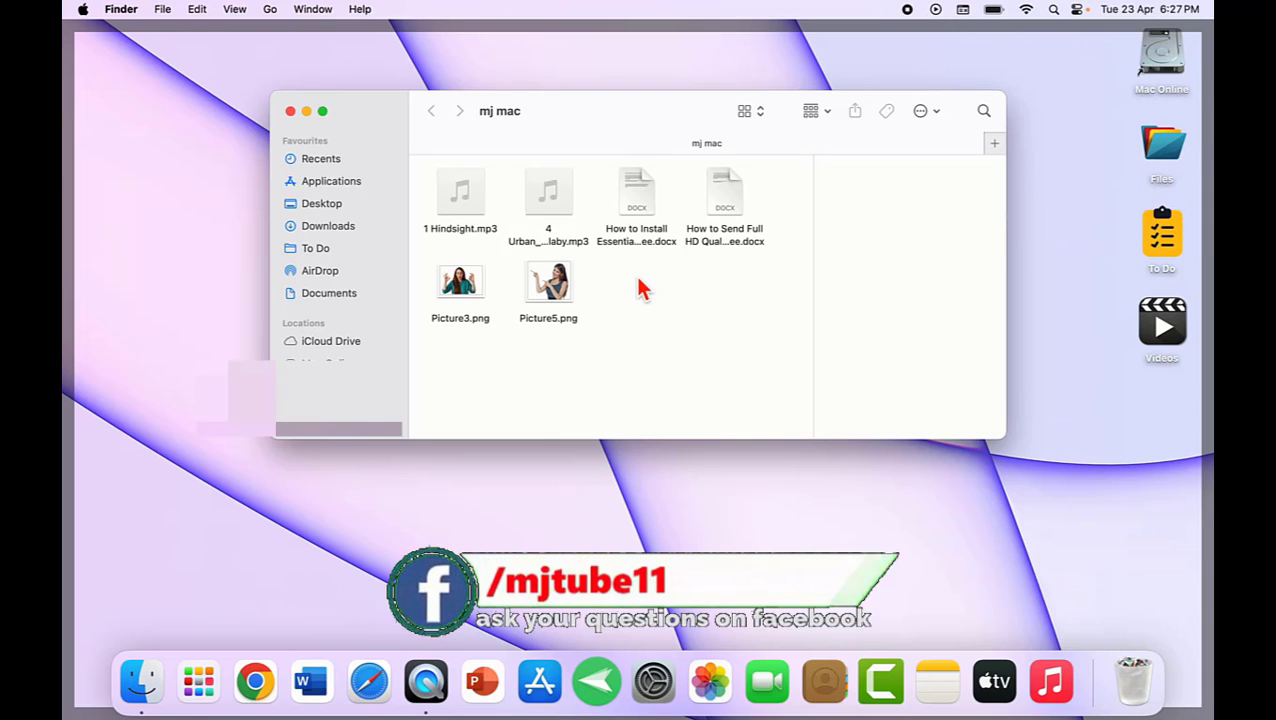
Step: Create an untitled folder in the mj mac share, then open the How to Install .docx in Word
{"action": "right_click", "coordinate": [640, 286]}
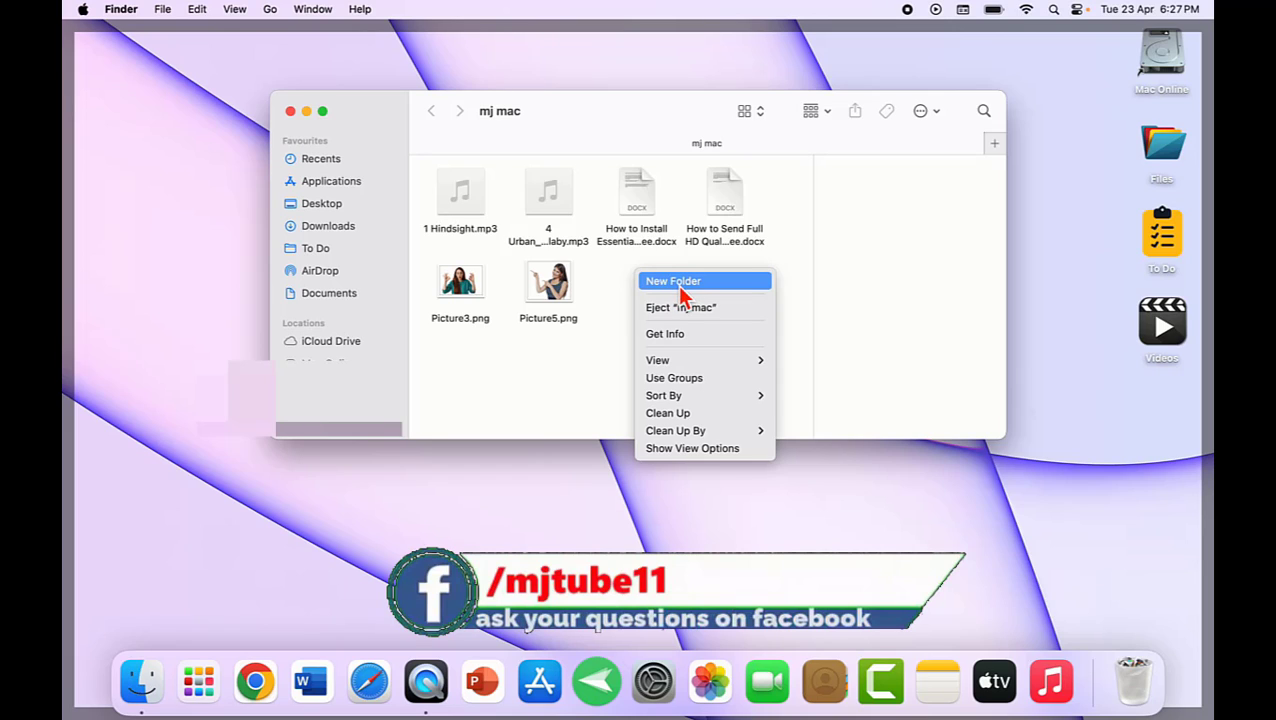
{"action": "left_click", "coordinate": [679, 284]}
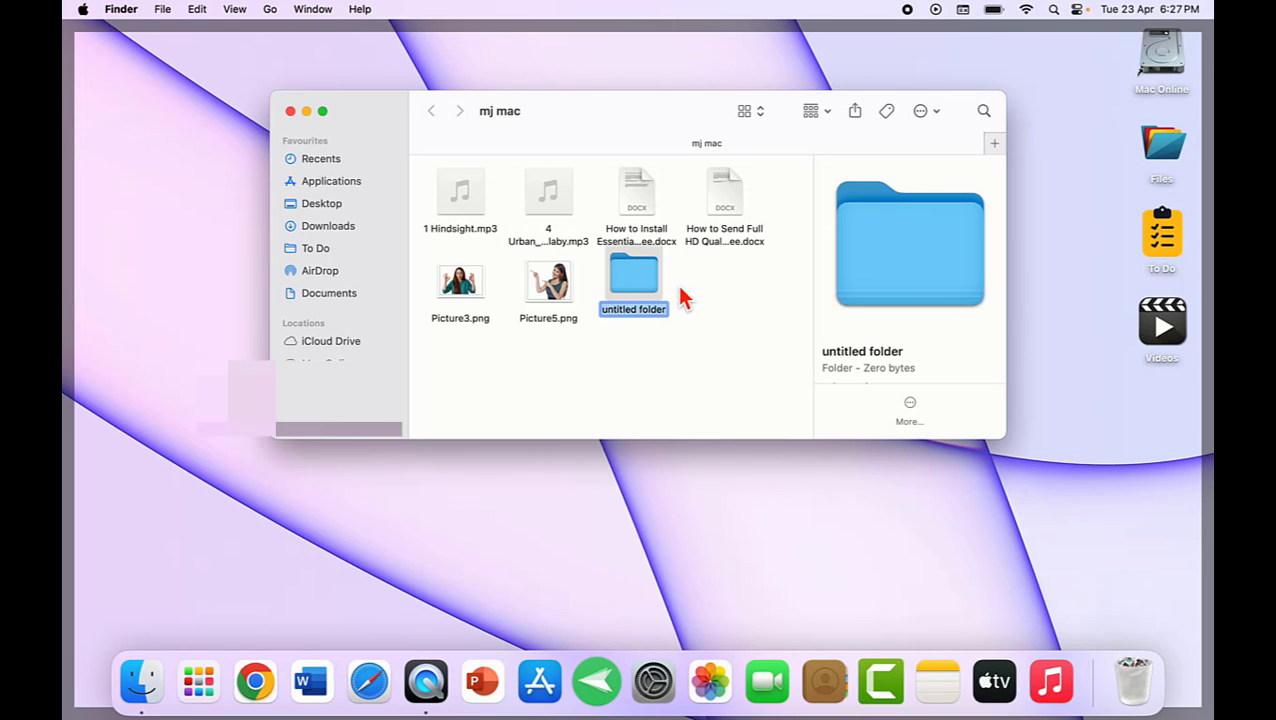
{"action": "left_click", "coordinate": [712, 344]}
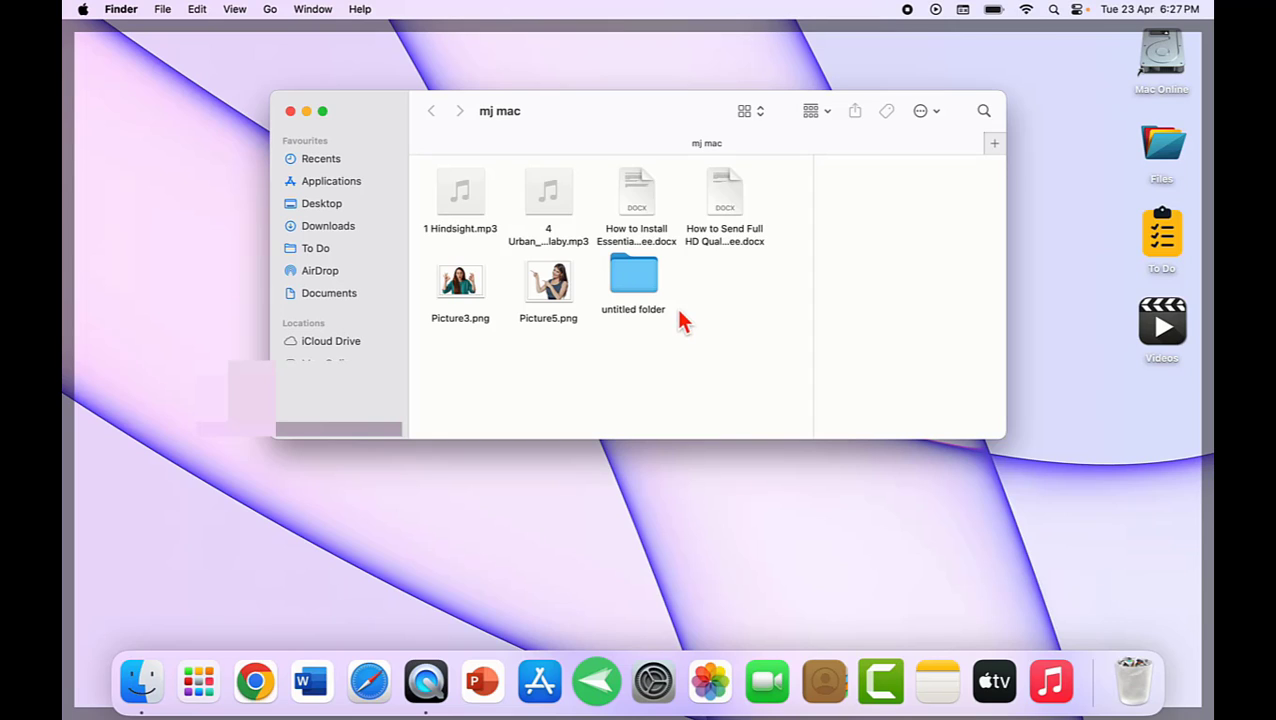
{"action": "left_click", "coordinate": [648, 216]}
{"action": "double_click", "coordinate": [648, 216]}
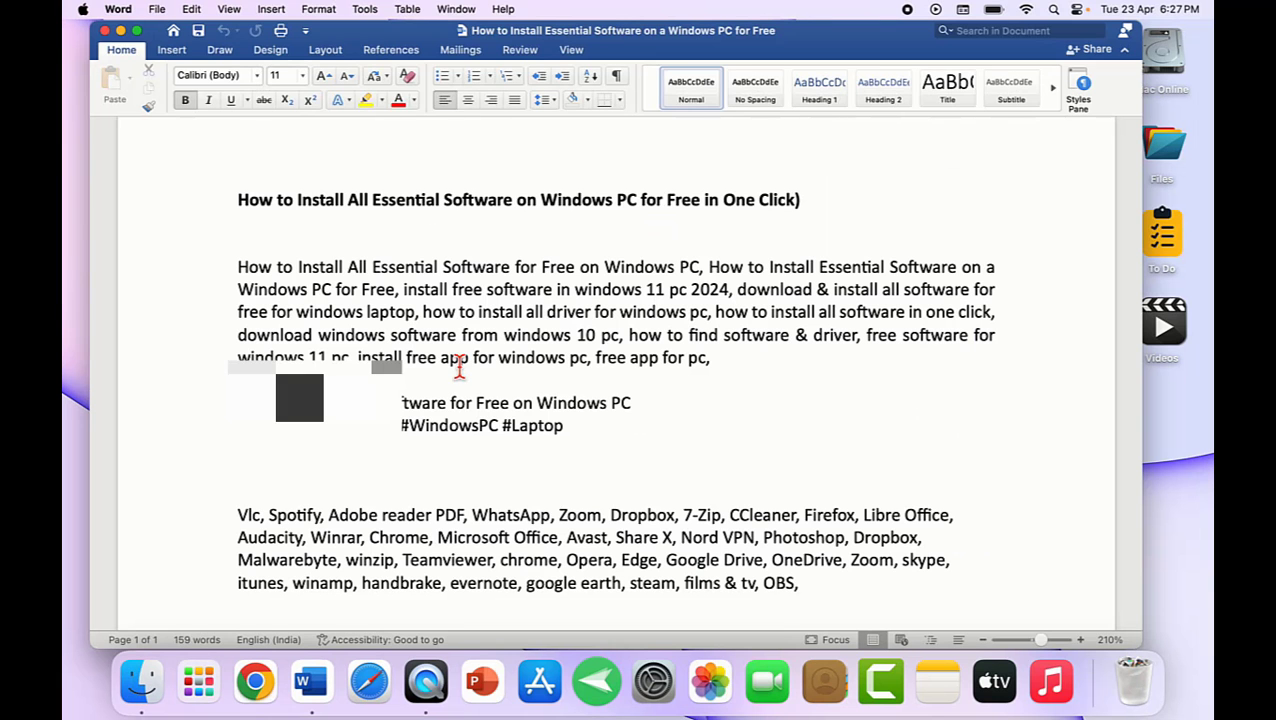
Step: Type test characters into the word 'Free' on the second line, then close with Don't Save
{"action": "left_click", "coordinate": [381, 289]}
{"action": "type", "text": "ljlkjlkjlkj l lkjh lkj lk"}
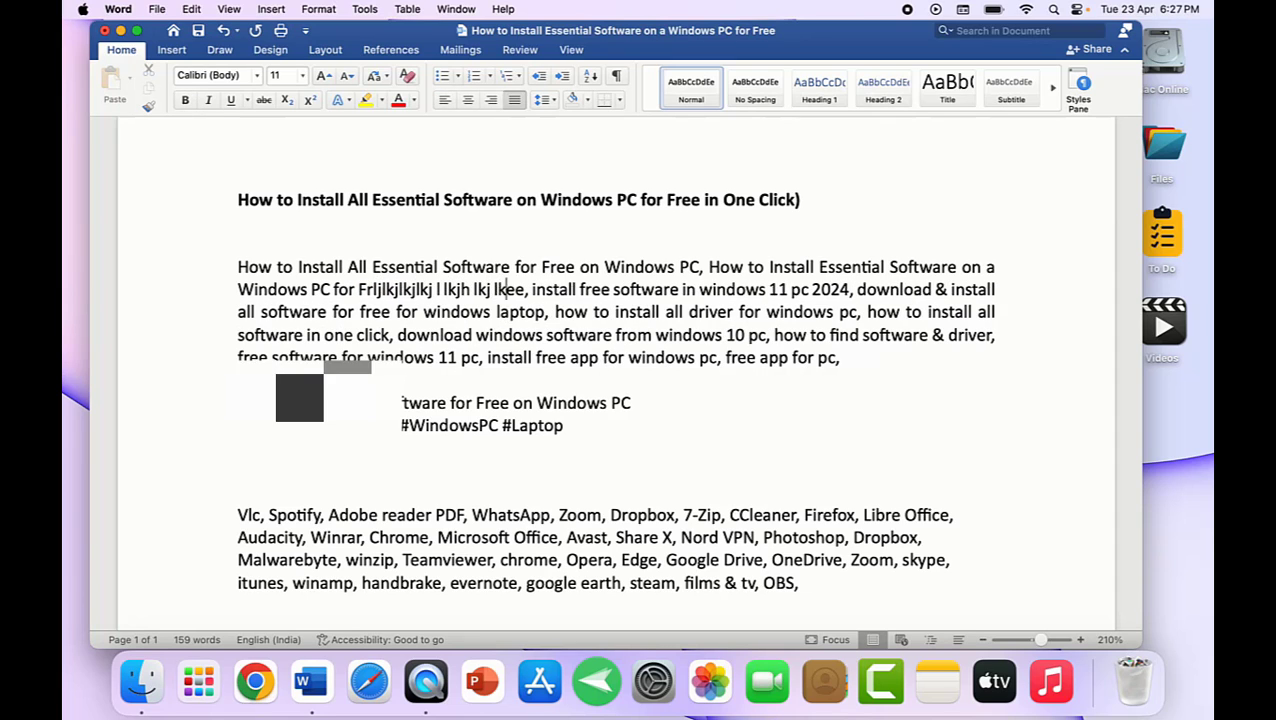
{"action": "type", "text": "j l ljl j"}
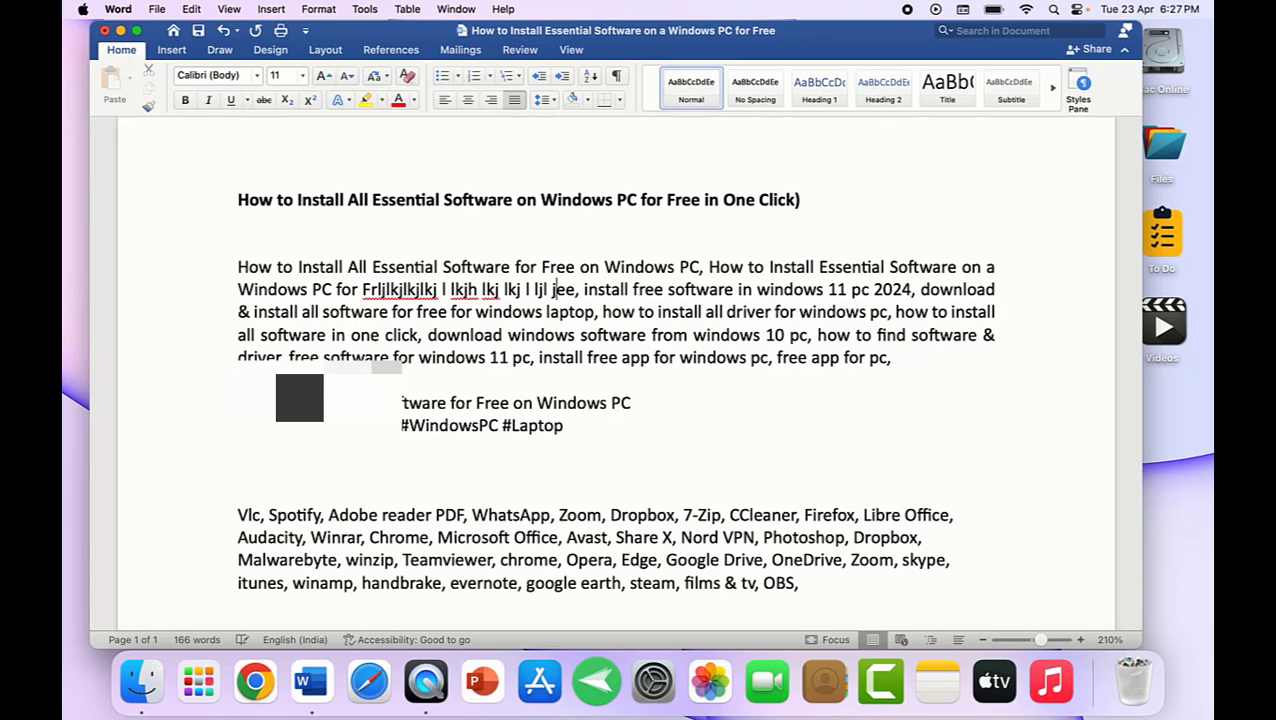
{"action": "left_click", "coordinate": [104, 30]}
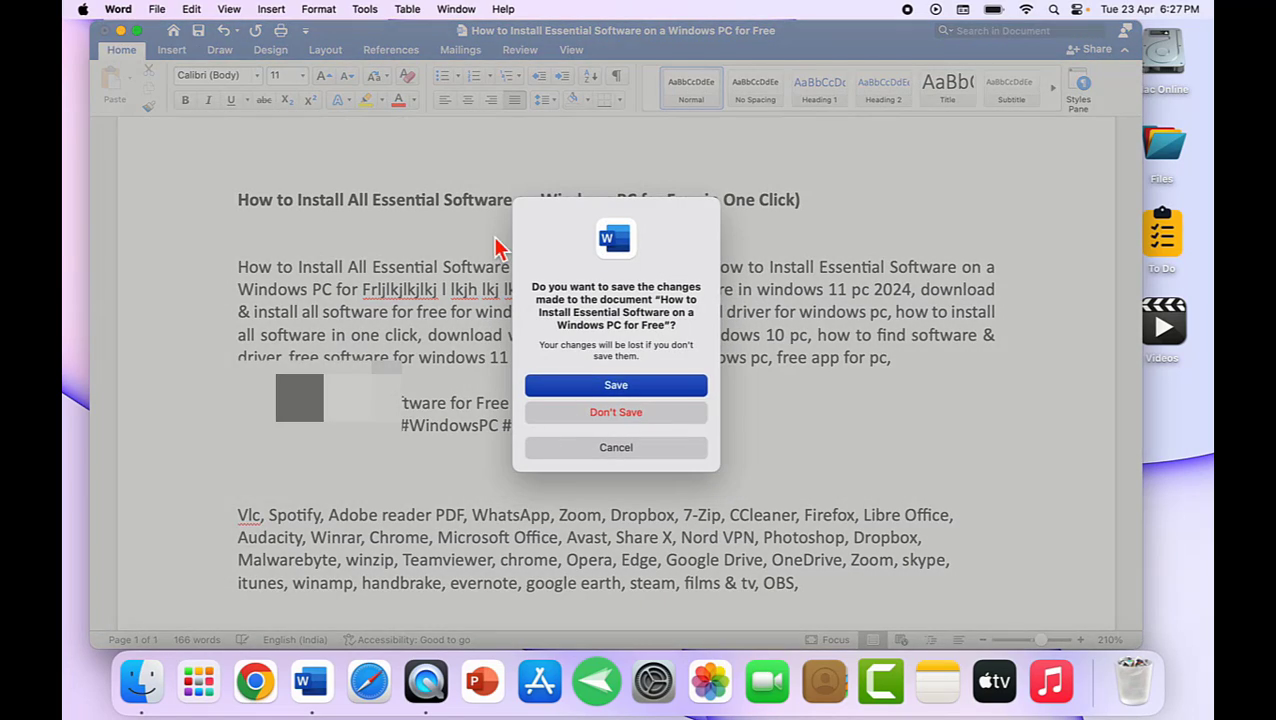
{"action": "left_click", "coordinate": [620, 406]}
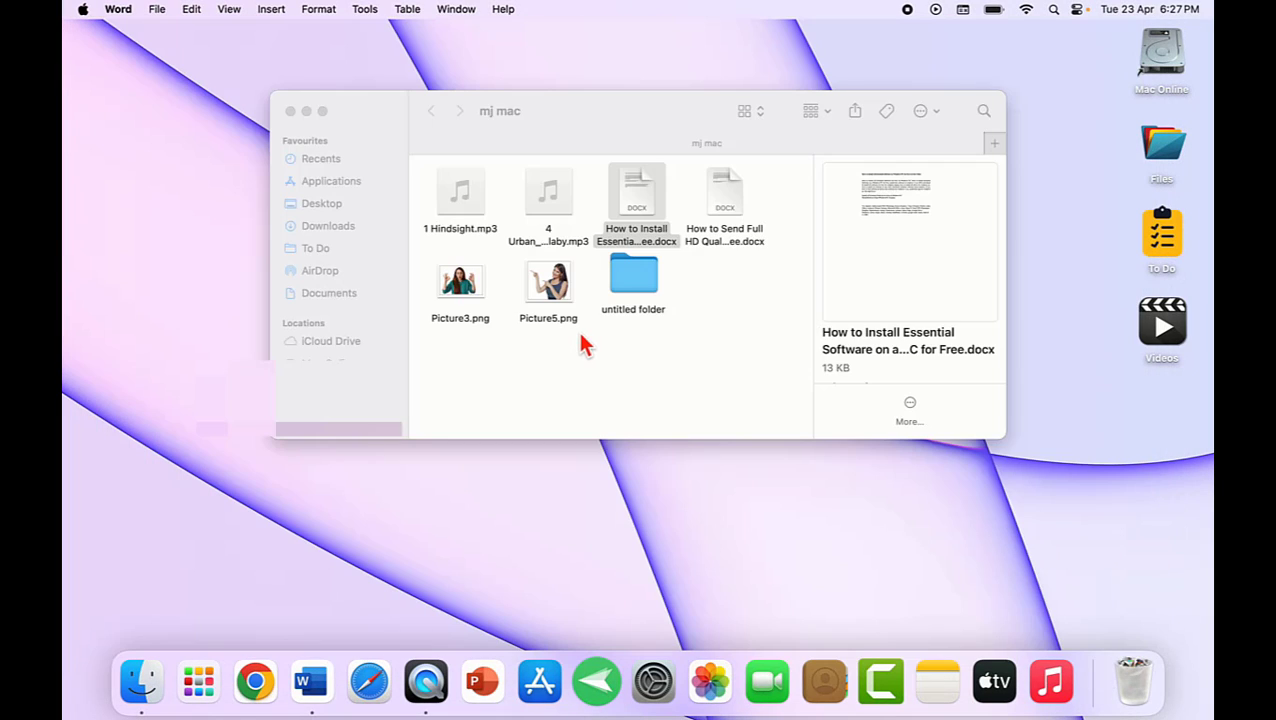
Step: Deselect the document and close the mj mac Finder window
{"action": "left_click", "coordinate": [584, 346]}
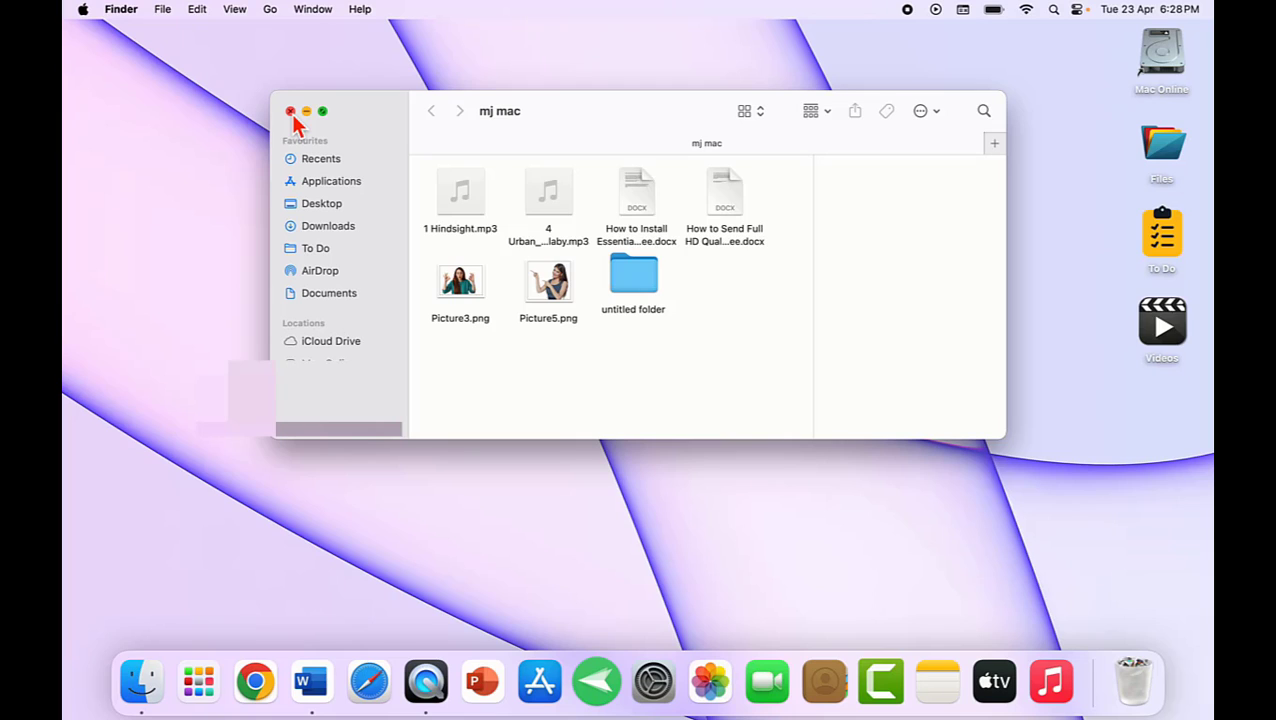
{"action": "left_click", "coordinate": [290, 112]}
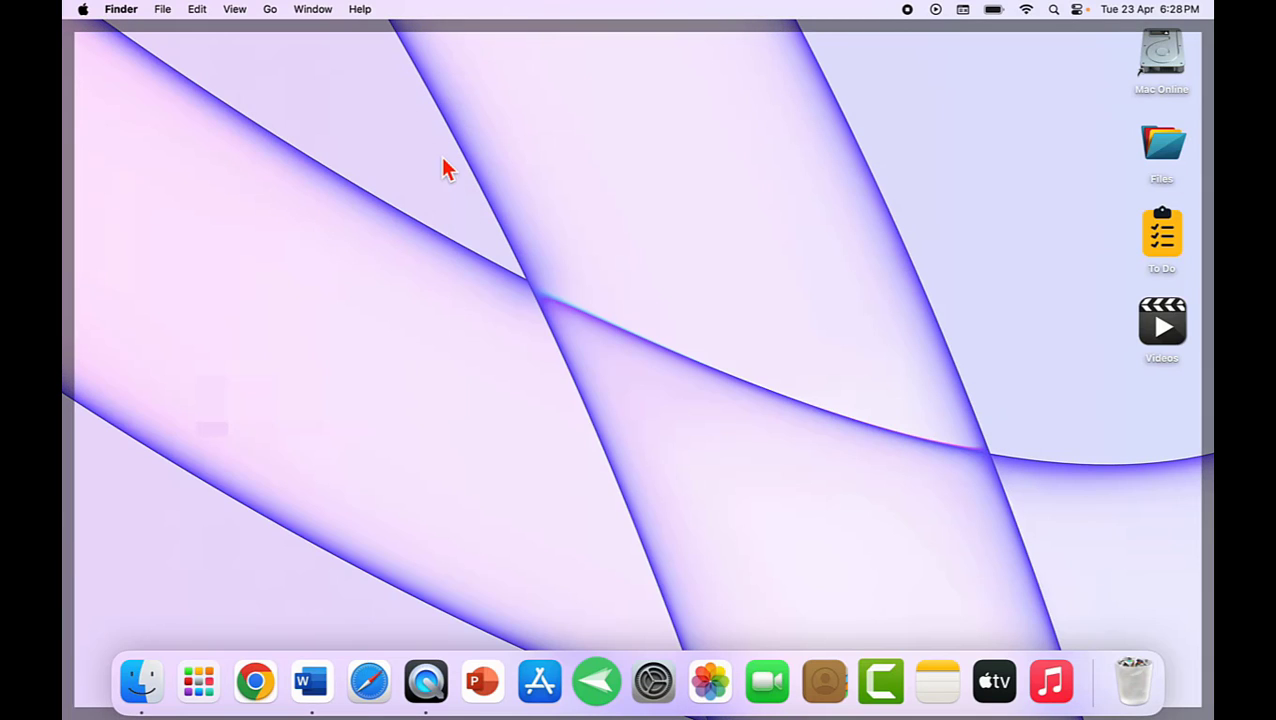